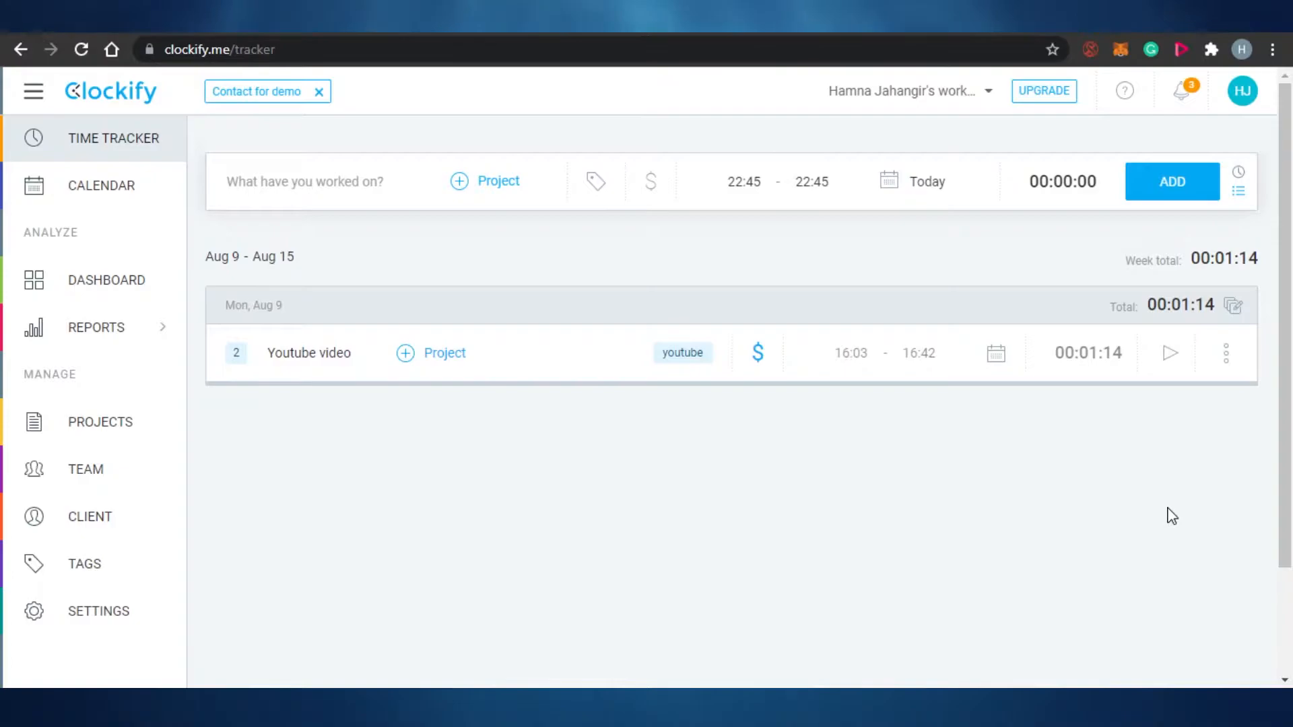
Step: Describe the new time entry as "task 1"
mouse_move(1290, 434)
left_mouse_down()
mouse_move(1289, 606)
mouse_move(1291, 416)
left_mouse_up()
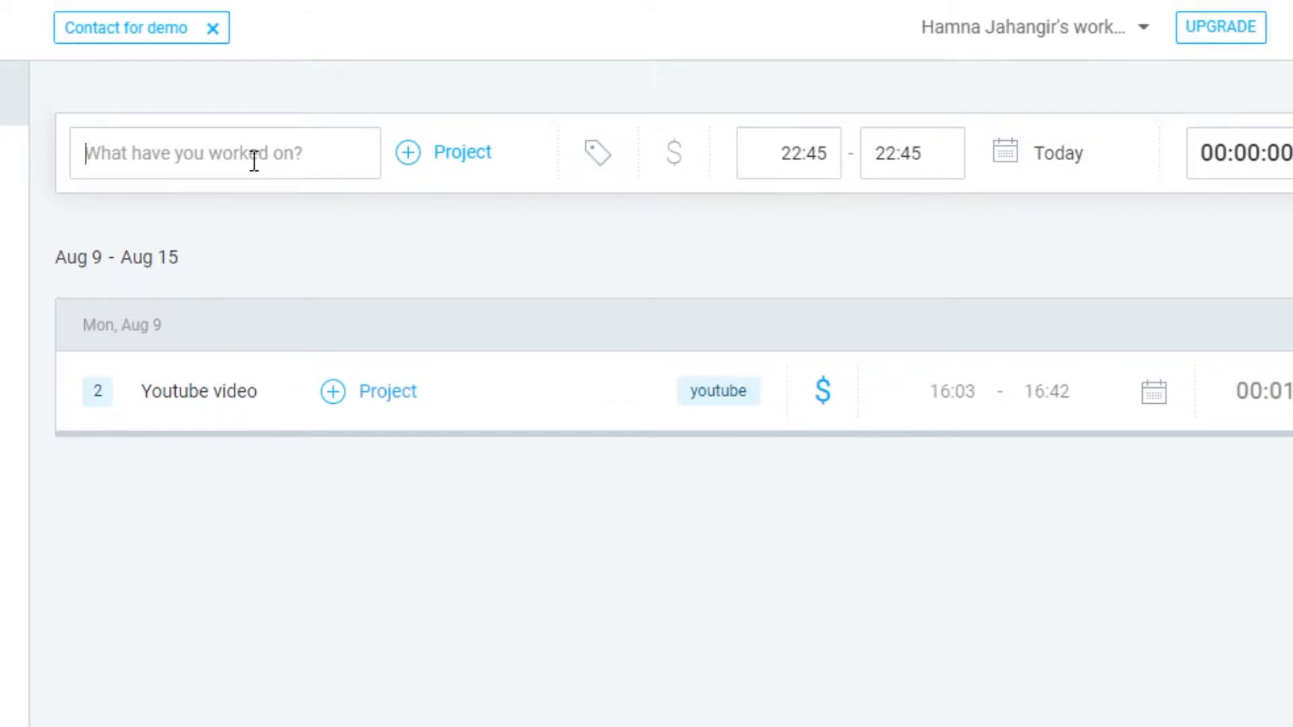
left_click(254, 161)
type("task 1")
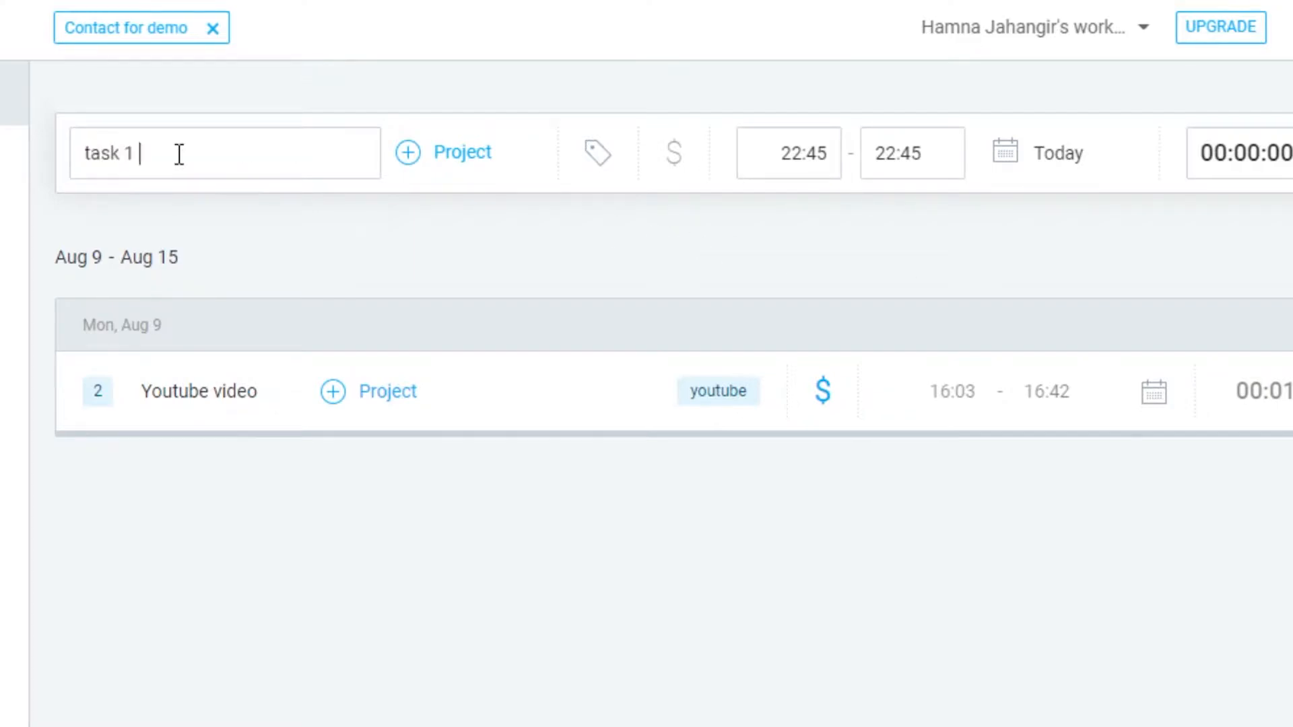
Step: Start a new project for the entry named "video Editing", coloured purple and not public
left_click(423, 159)
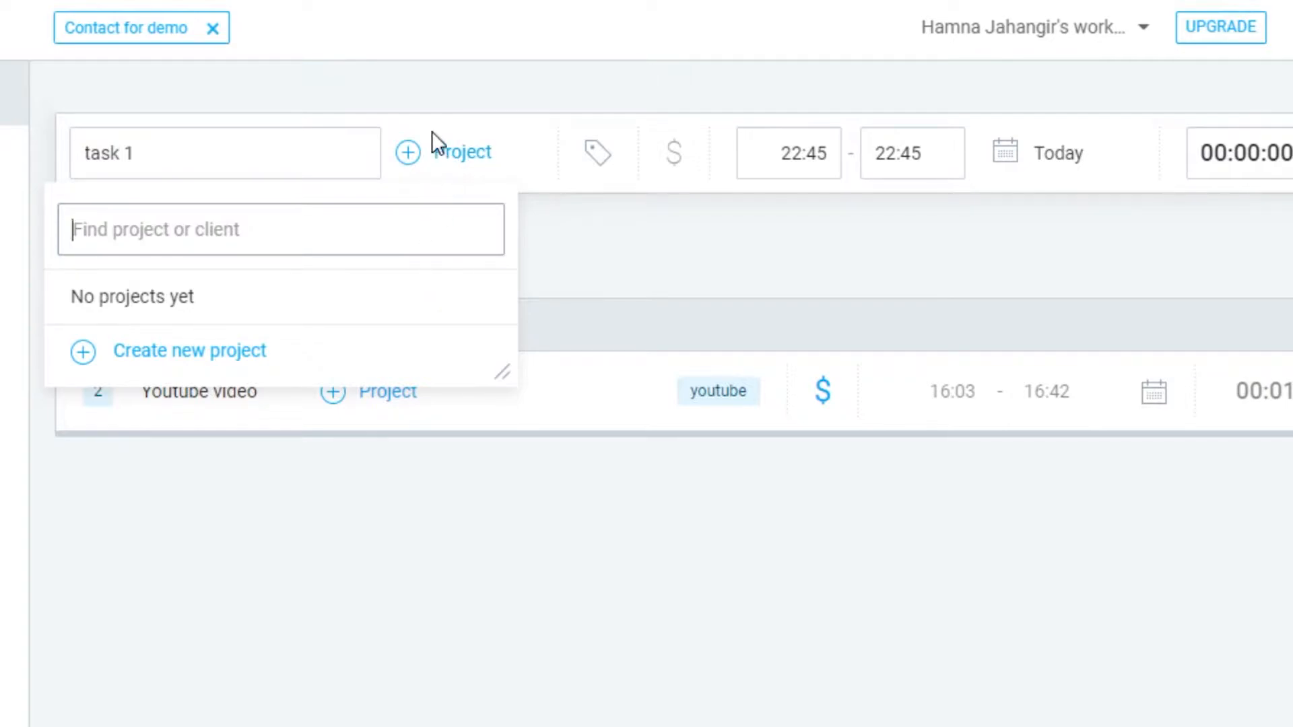
left_click(160, 360)
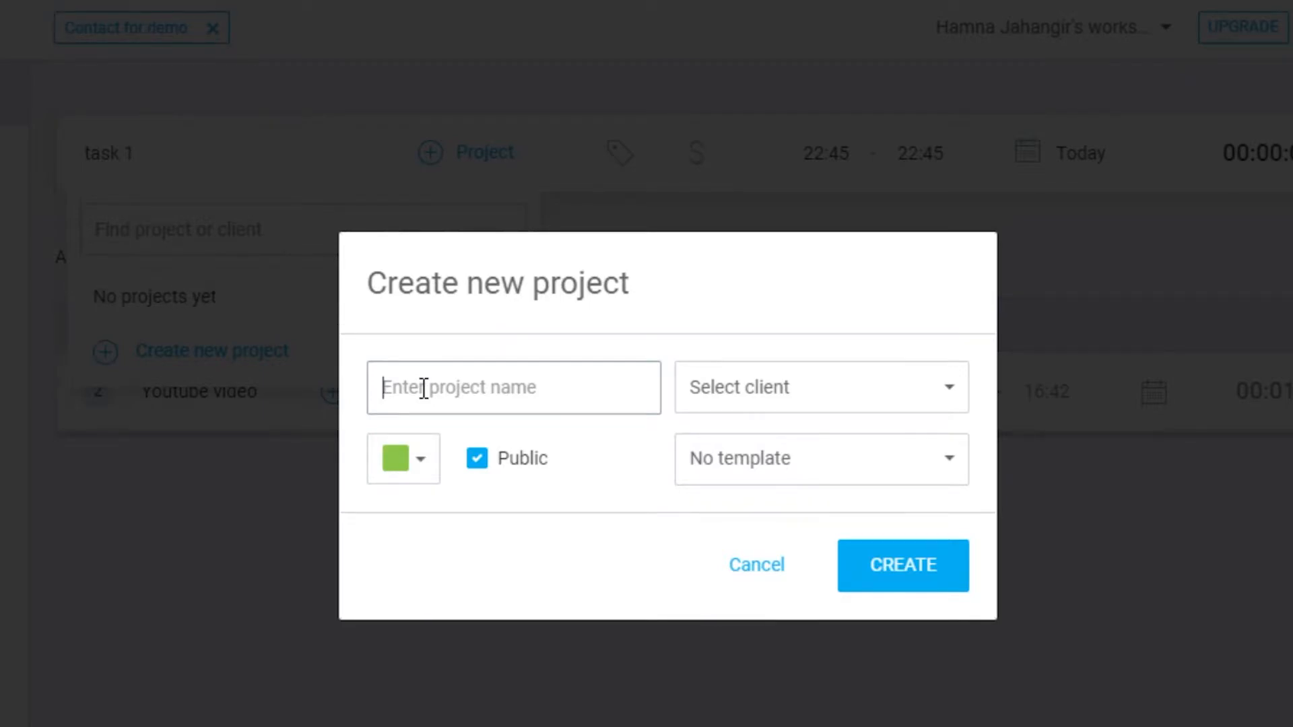
type("video Editing")
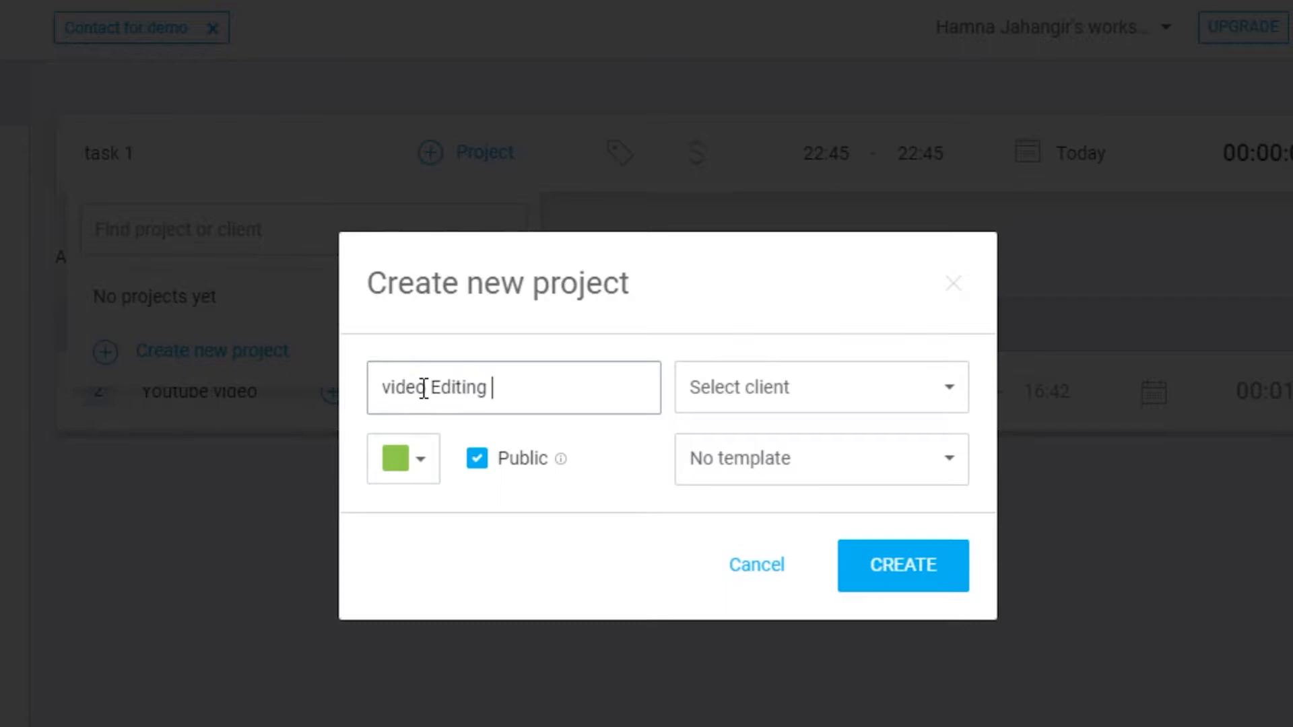
left_click(412, 448)
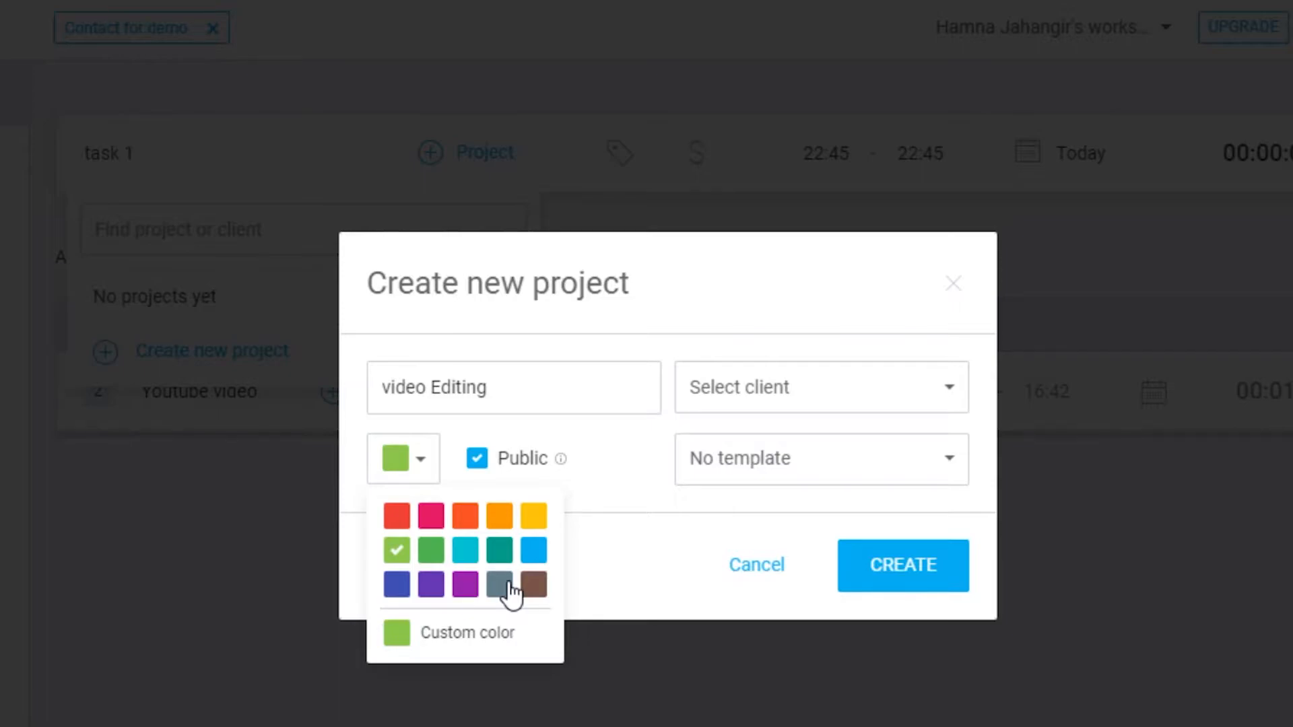
left_click(466, 586)
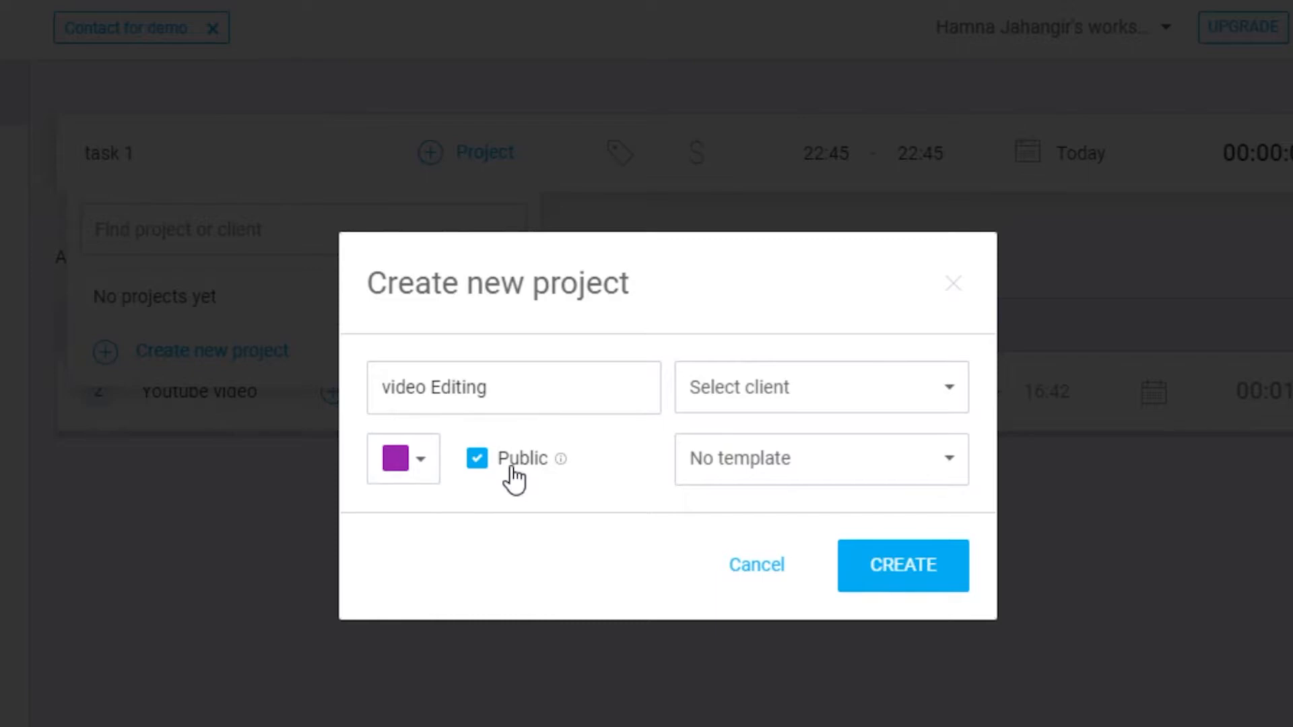
left_click(478, 462)
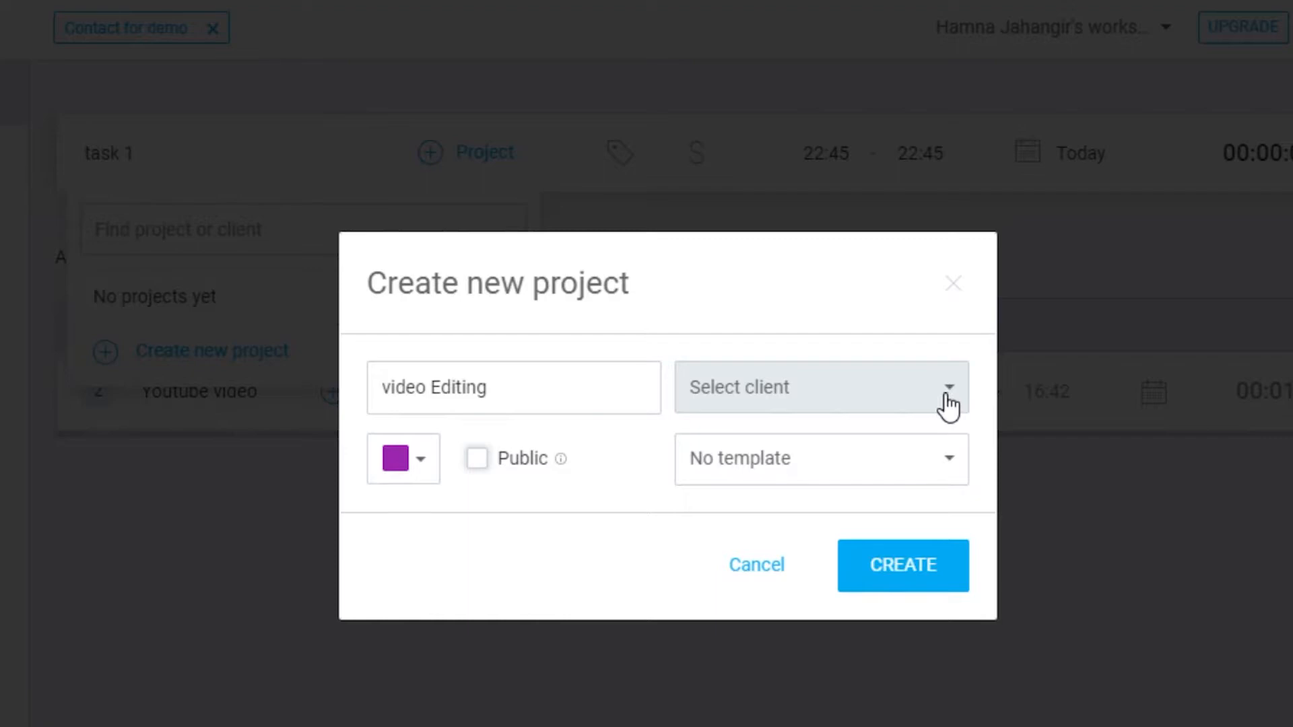
left_click(478, 460)
left_click(479, 469)
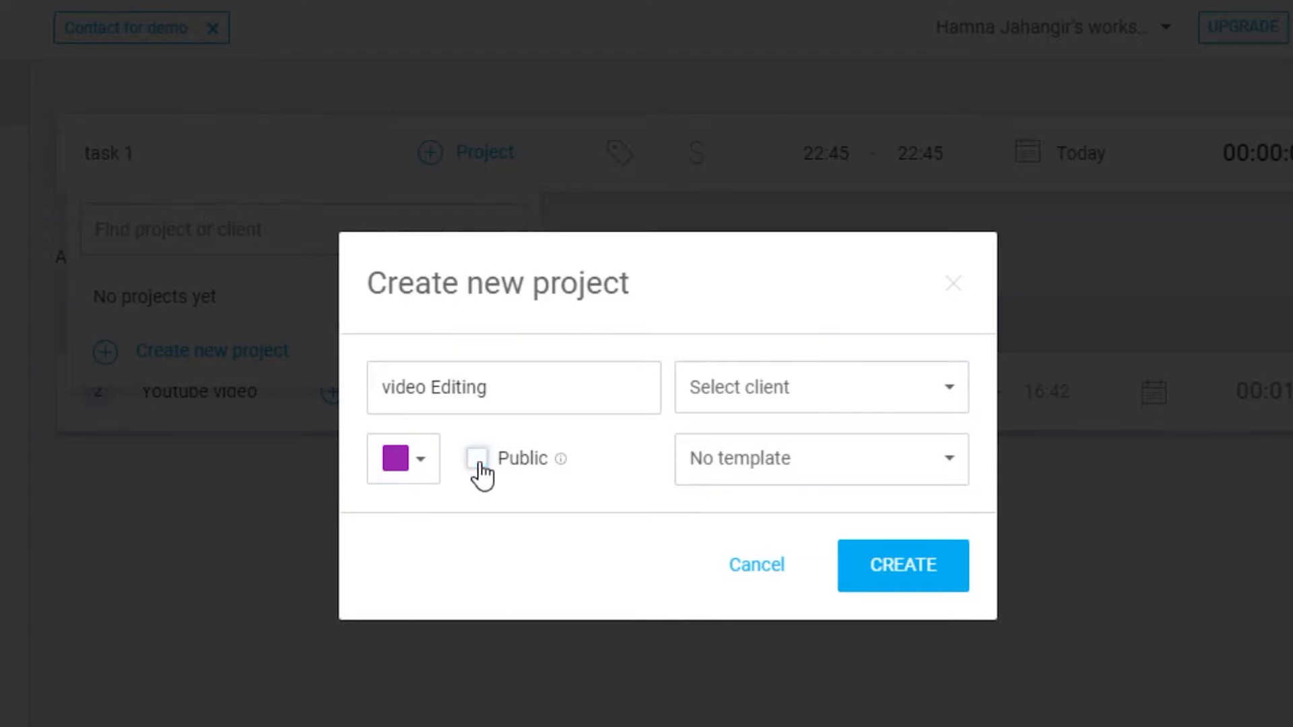
Step: Add a new client by entering the client's name, and create the project with no template
left_click(886, 403)
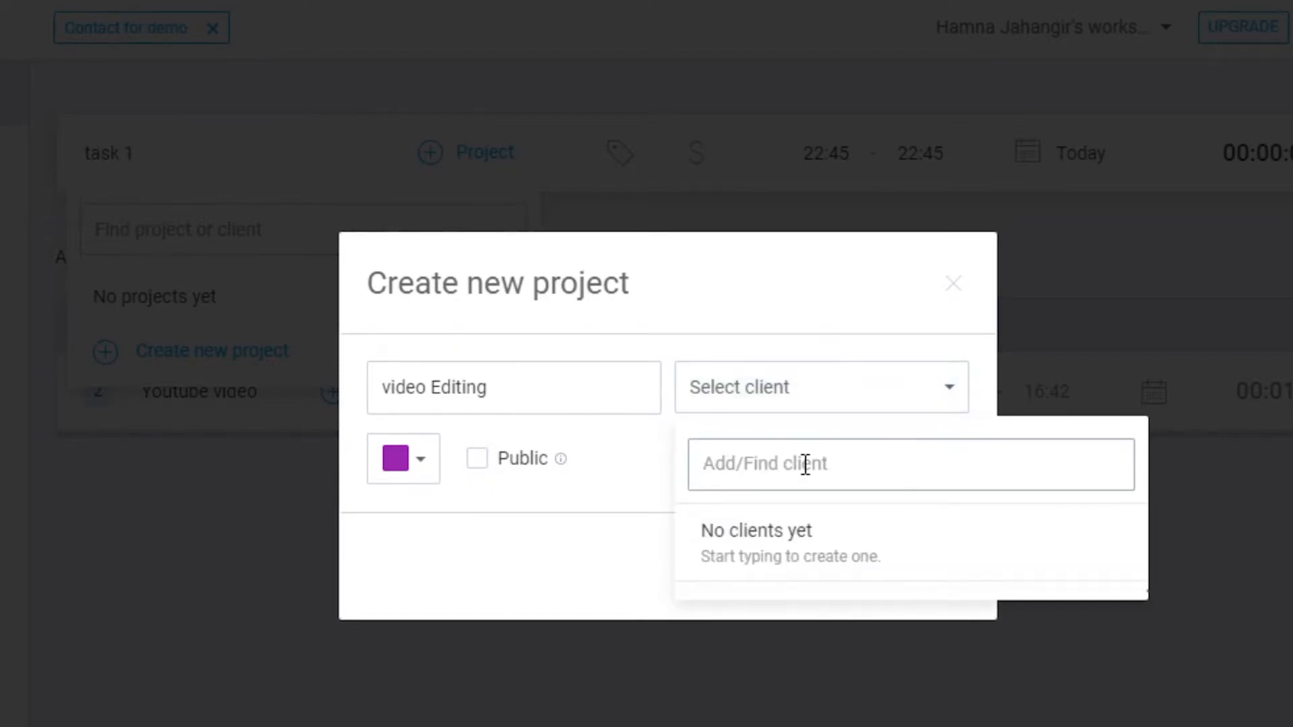
left_click(640, 543)
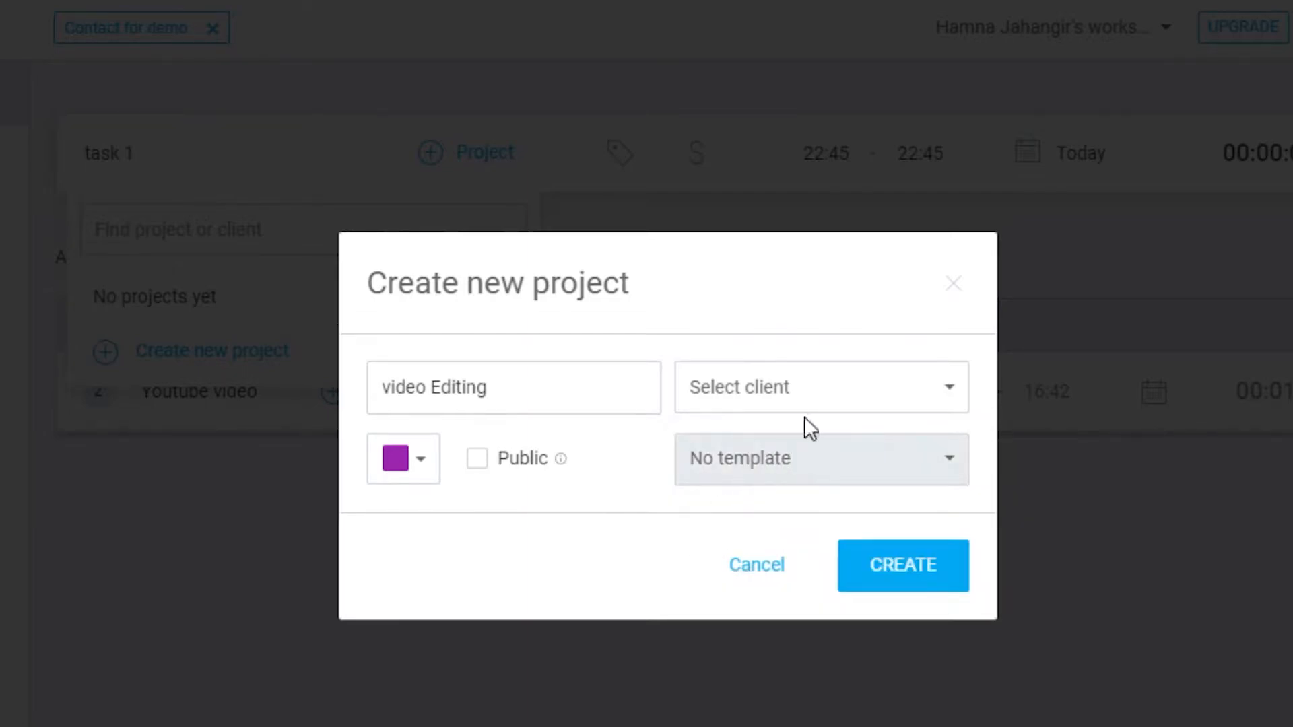
left_click(888, 387)
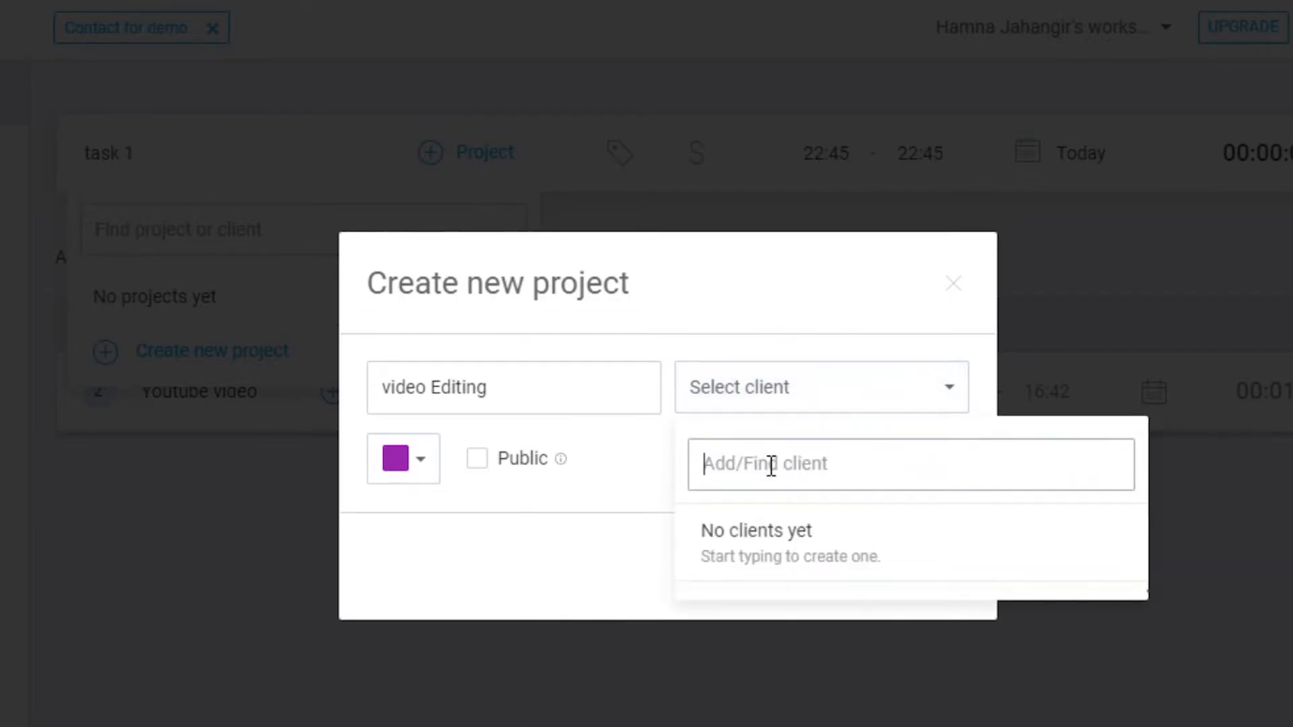
type("anna")
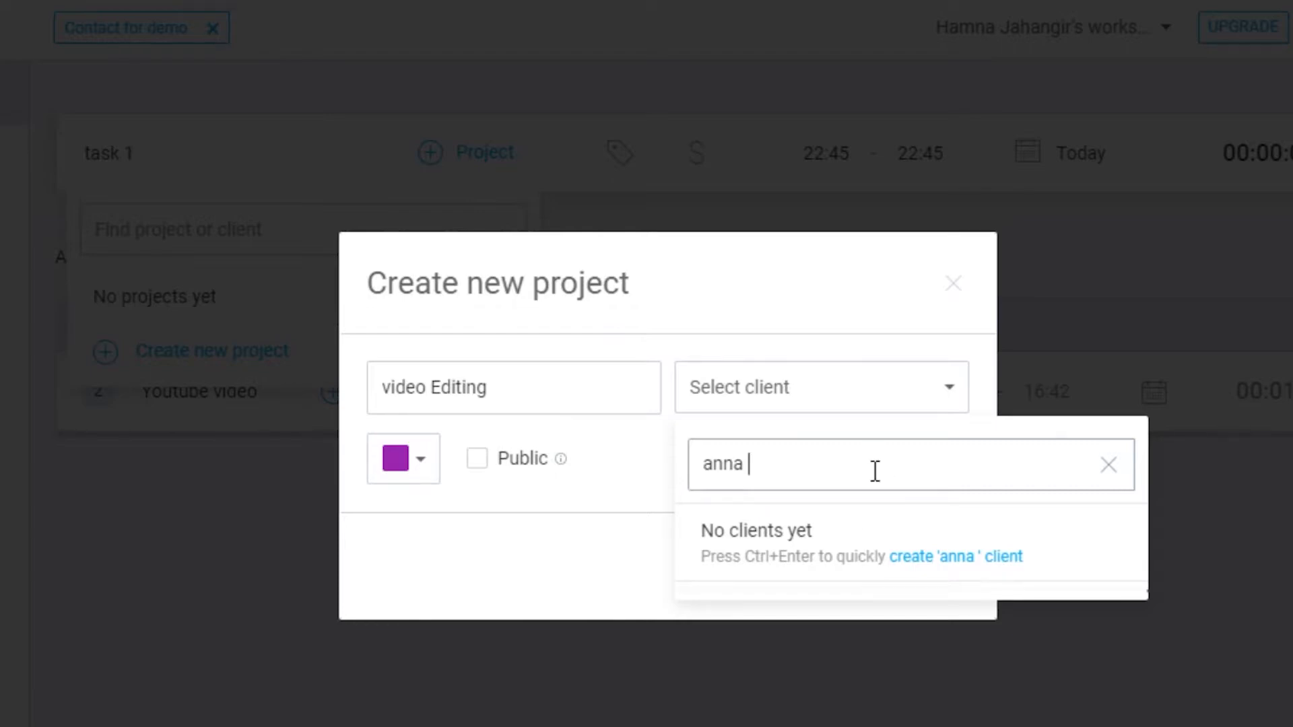
key("ctrl+Return")
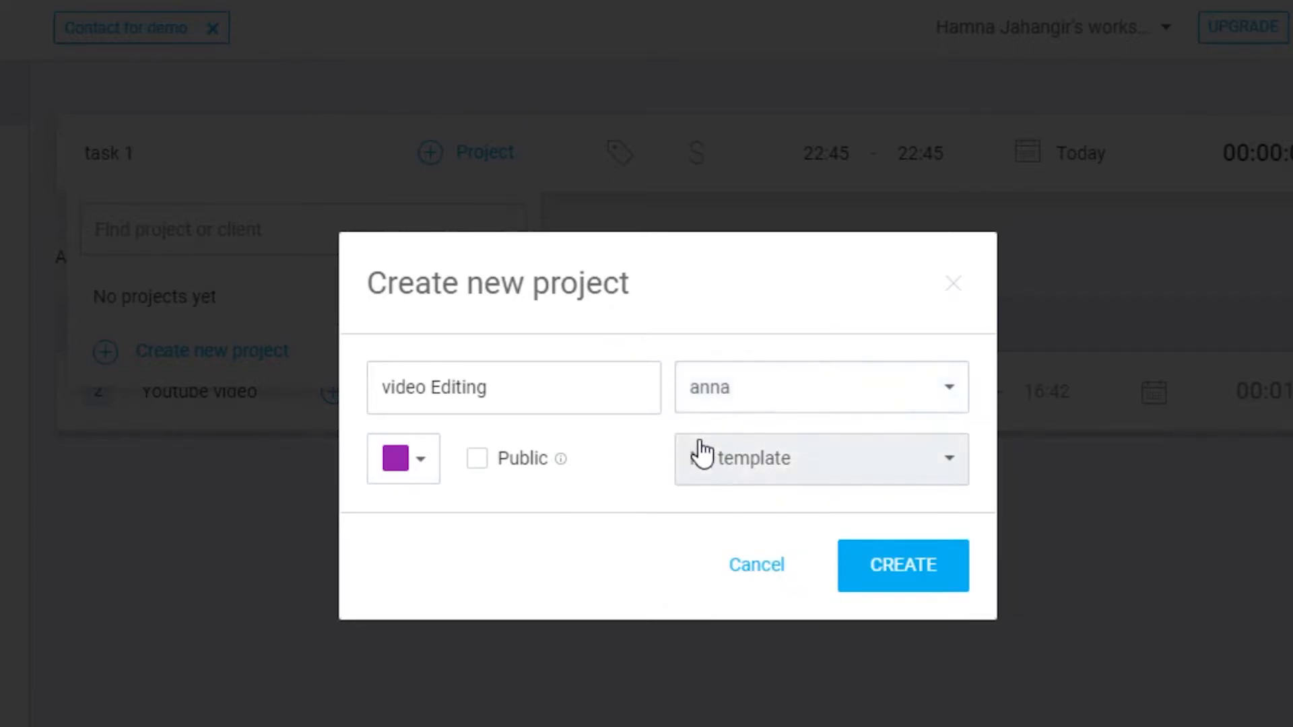
mouse_move(859, 464)
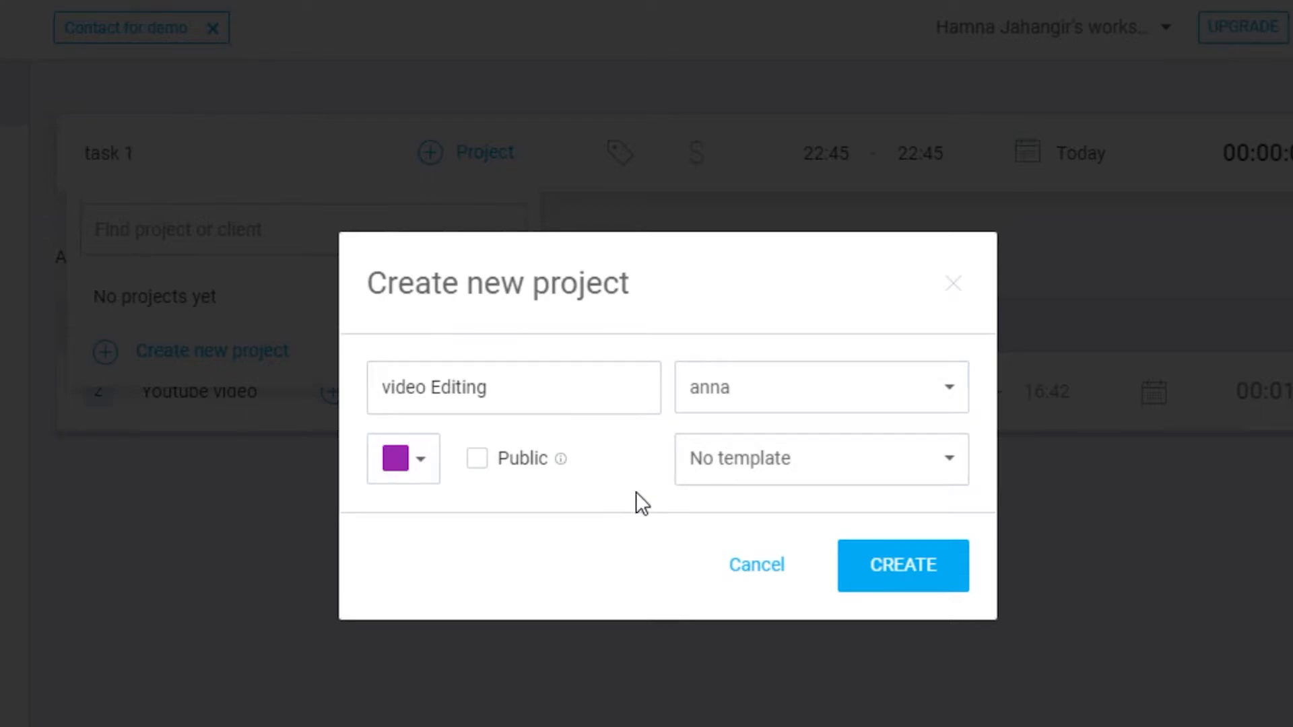
left_click(908, 563)
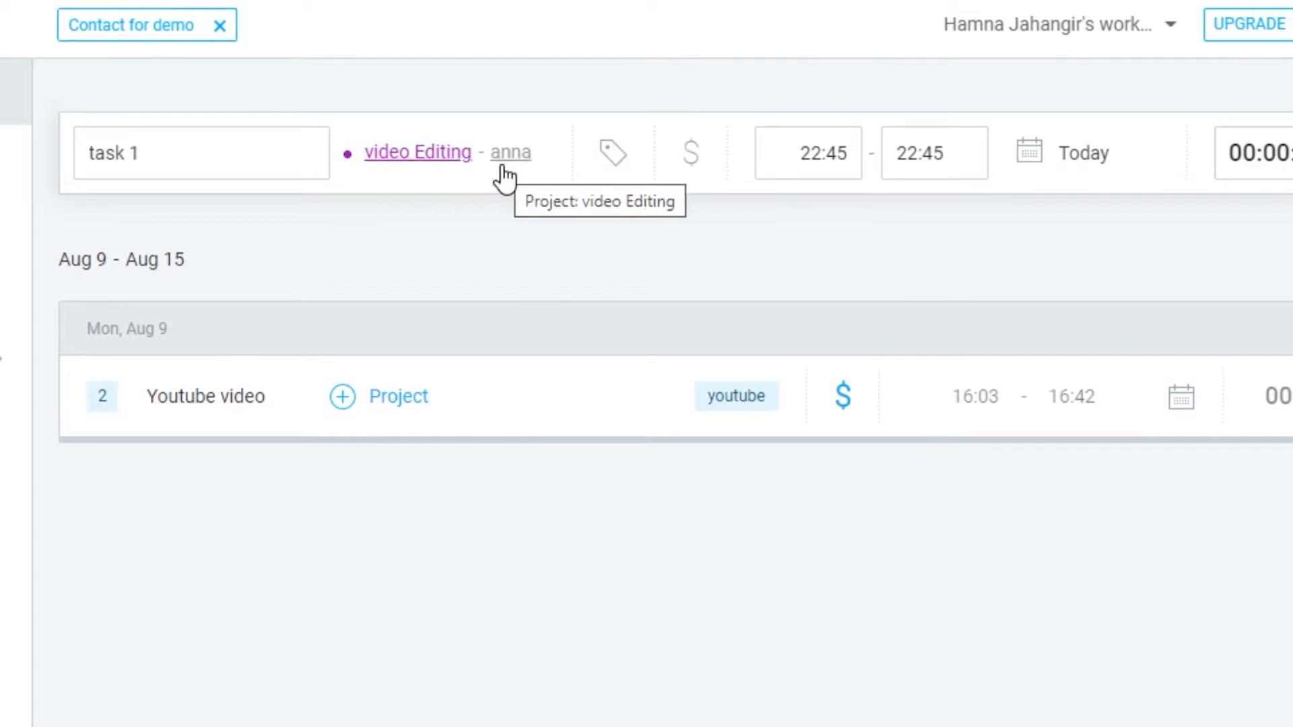
Step: Tag the task 1 entry with "youtube" and mark it as non-billable
left_click(613, 164)
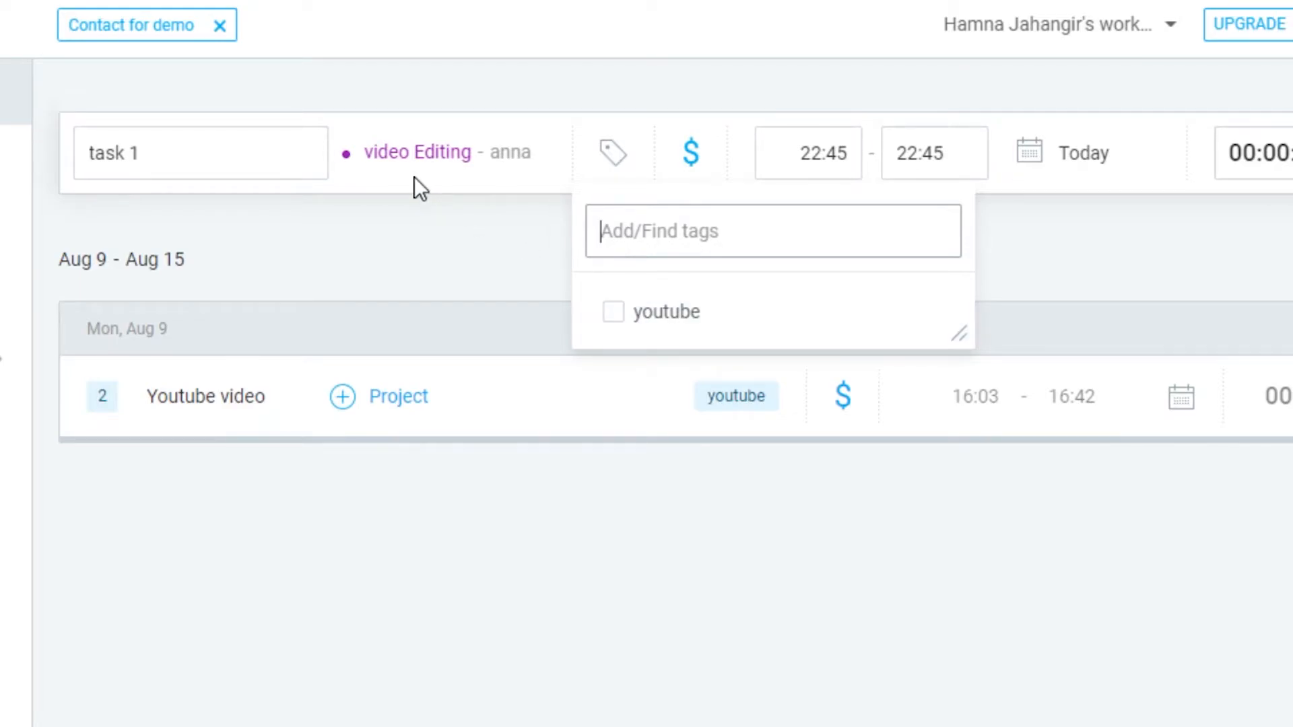
left_click(609, 316)
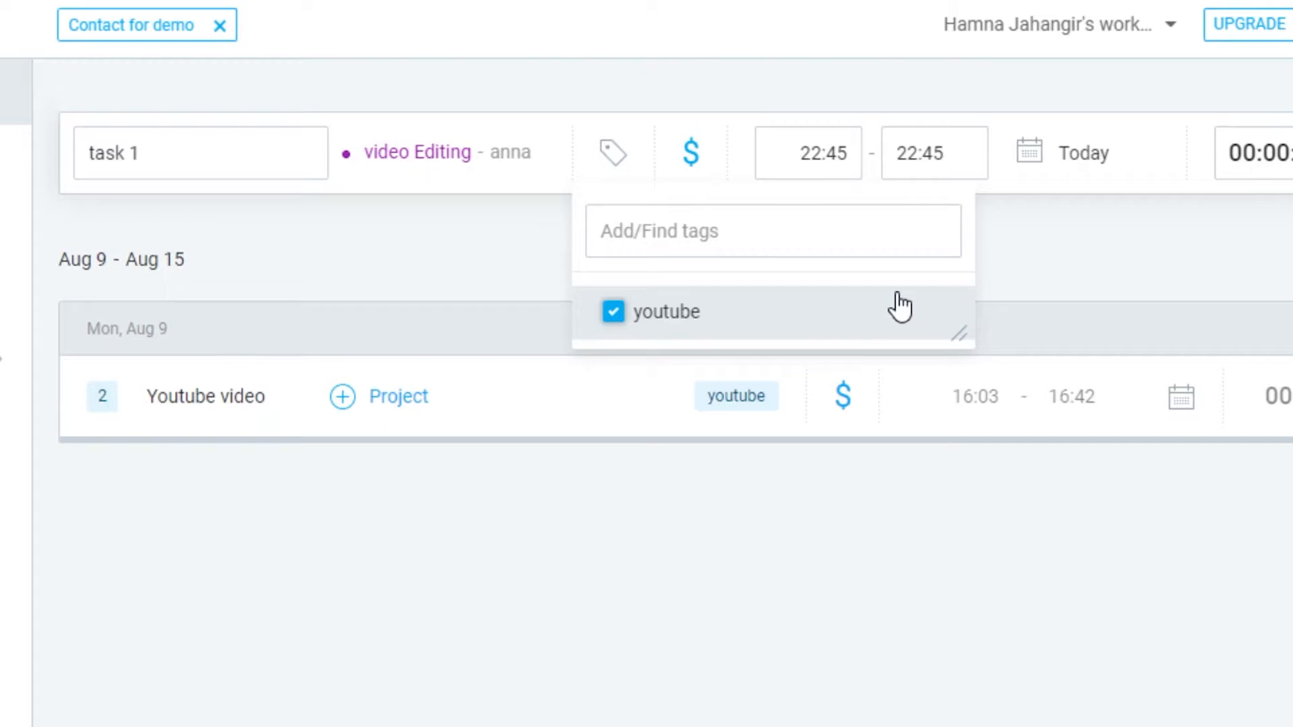
left_click(693, 165)
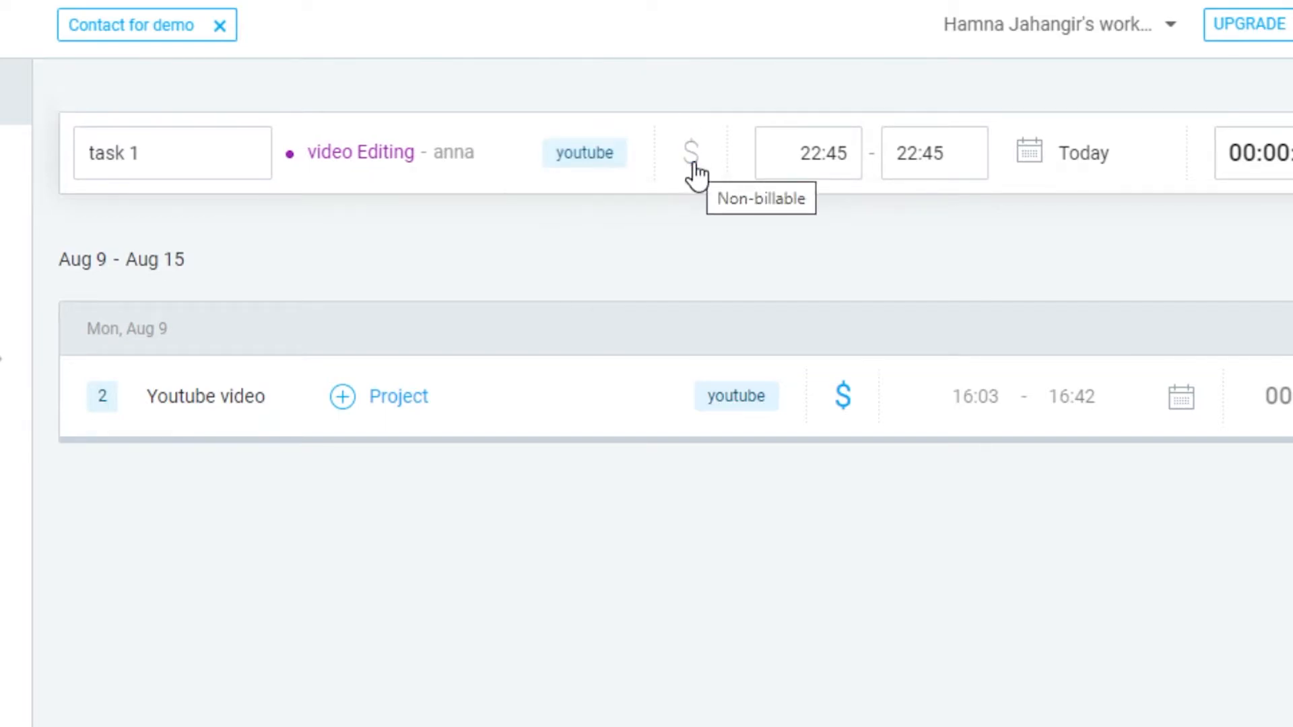
Step: Toggle the entry between billable and non-billable, ending on non-billable
left_click(694, 168)
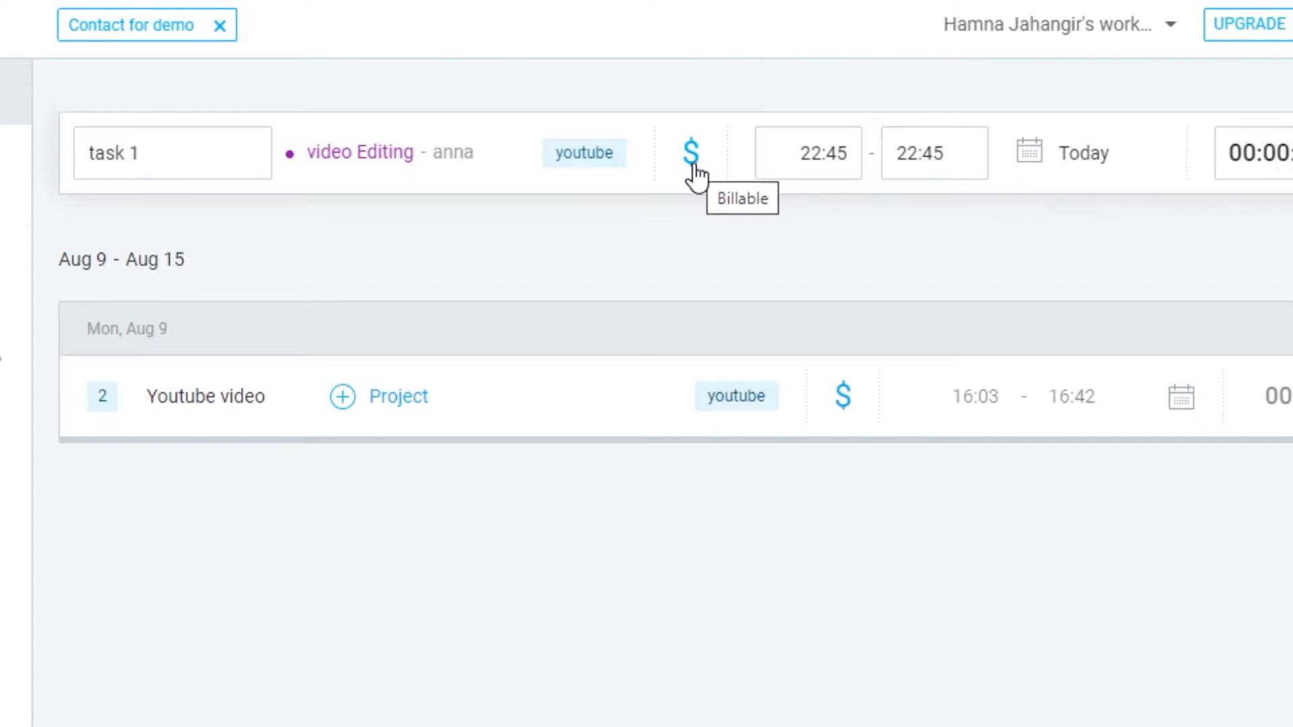
left_click(694, 168)
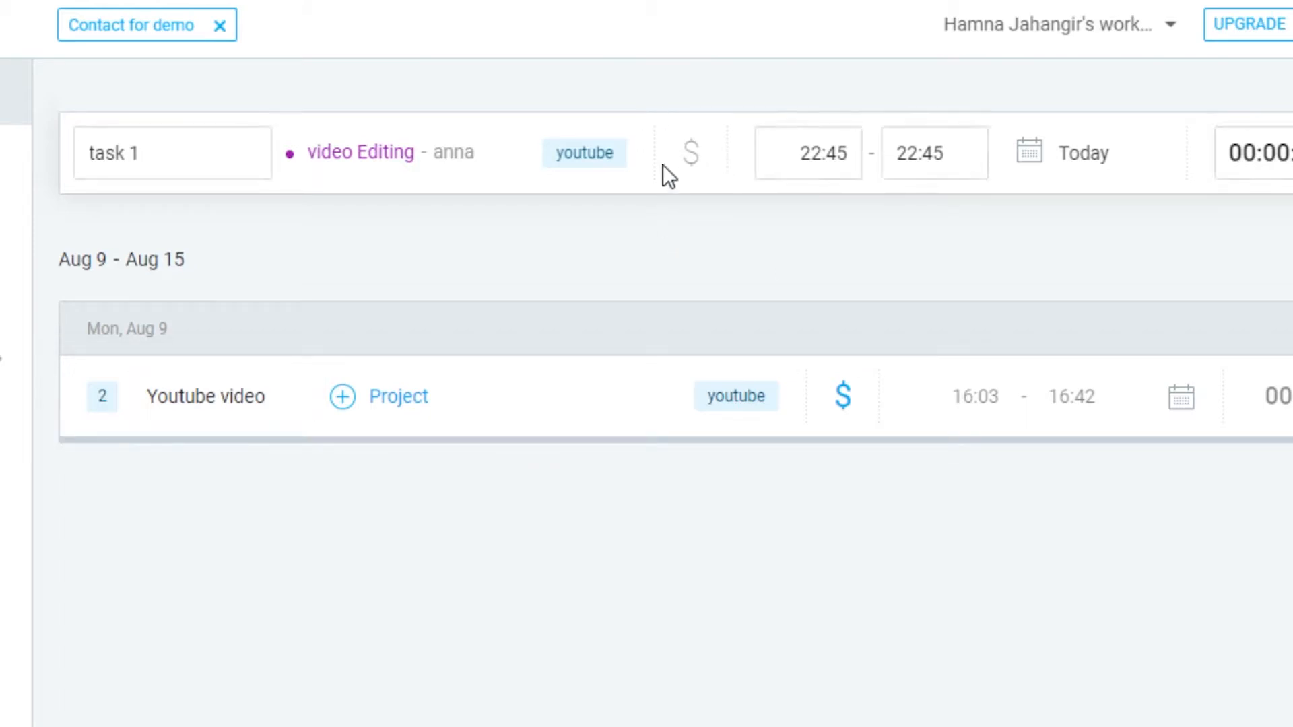
left_click(690, 175)
left_click(688, 179)
left_click(692, 151)
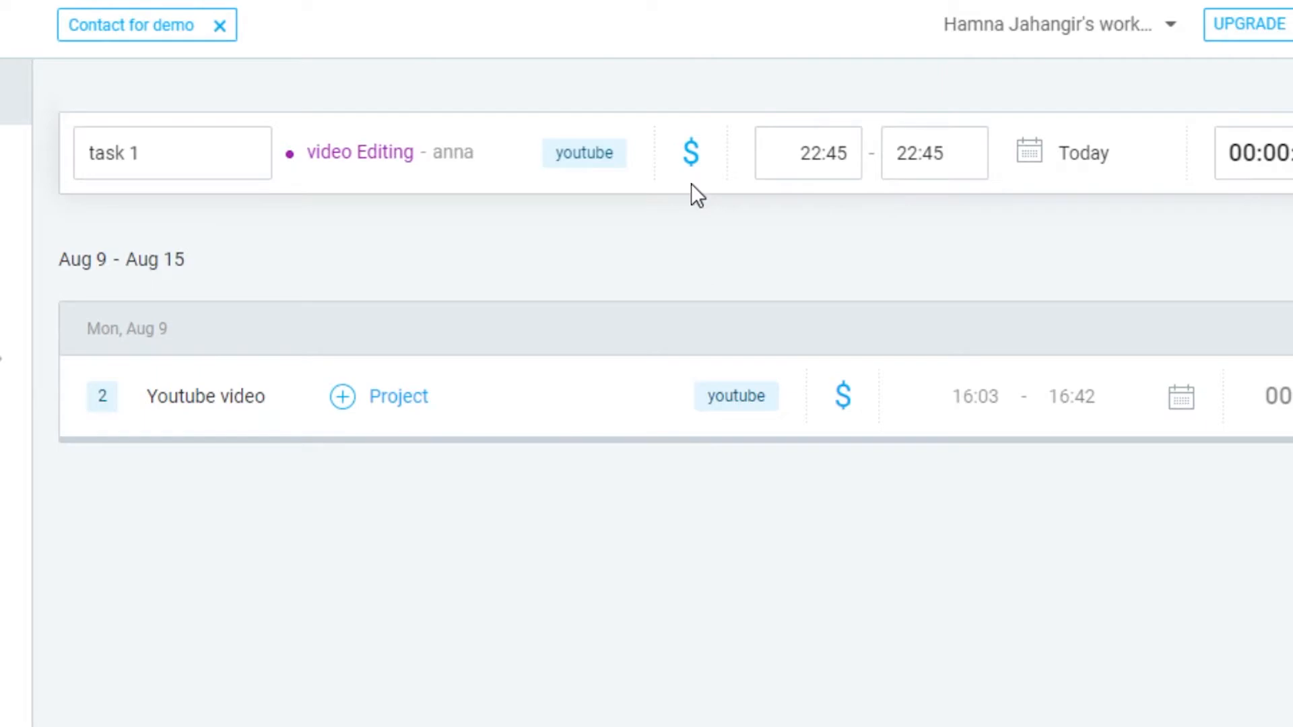
left_click(692, 176)
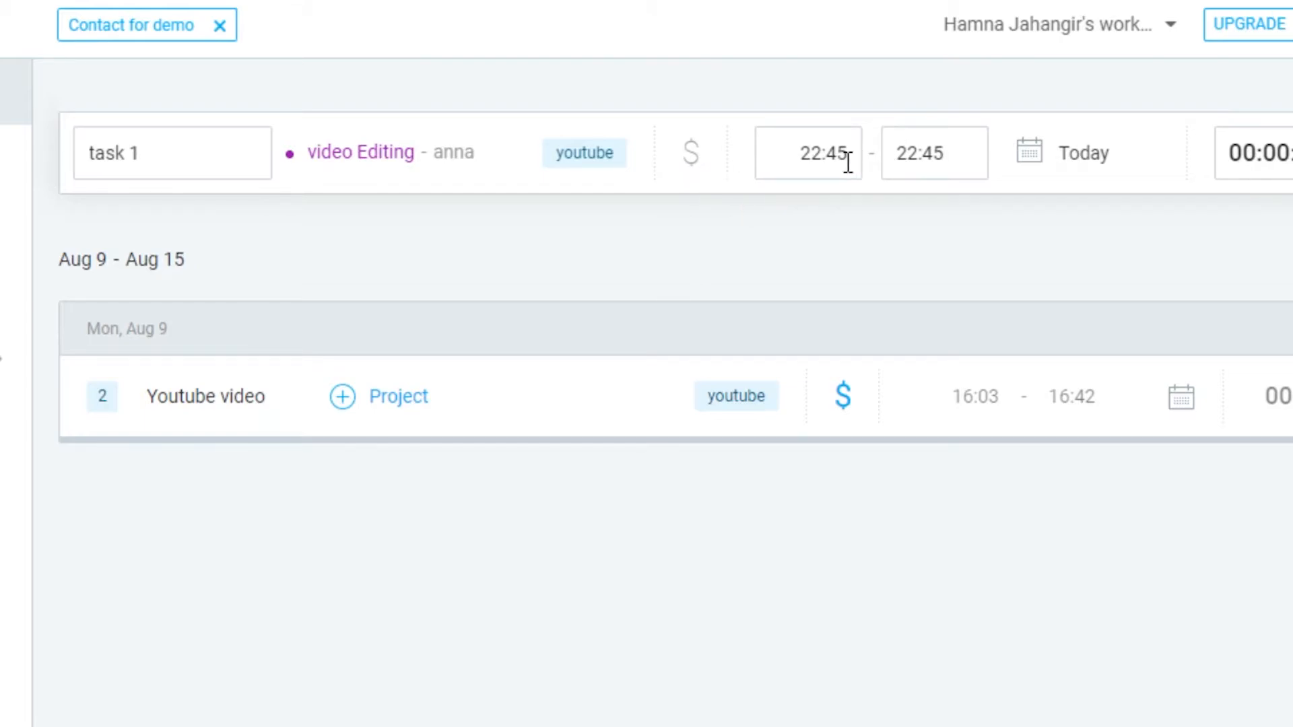
Step: Try November 2 and November 3, 2021 as the entry's date, and return it to November 1
left_click(1028, 165)
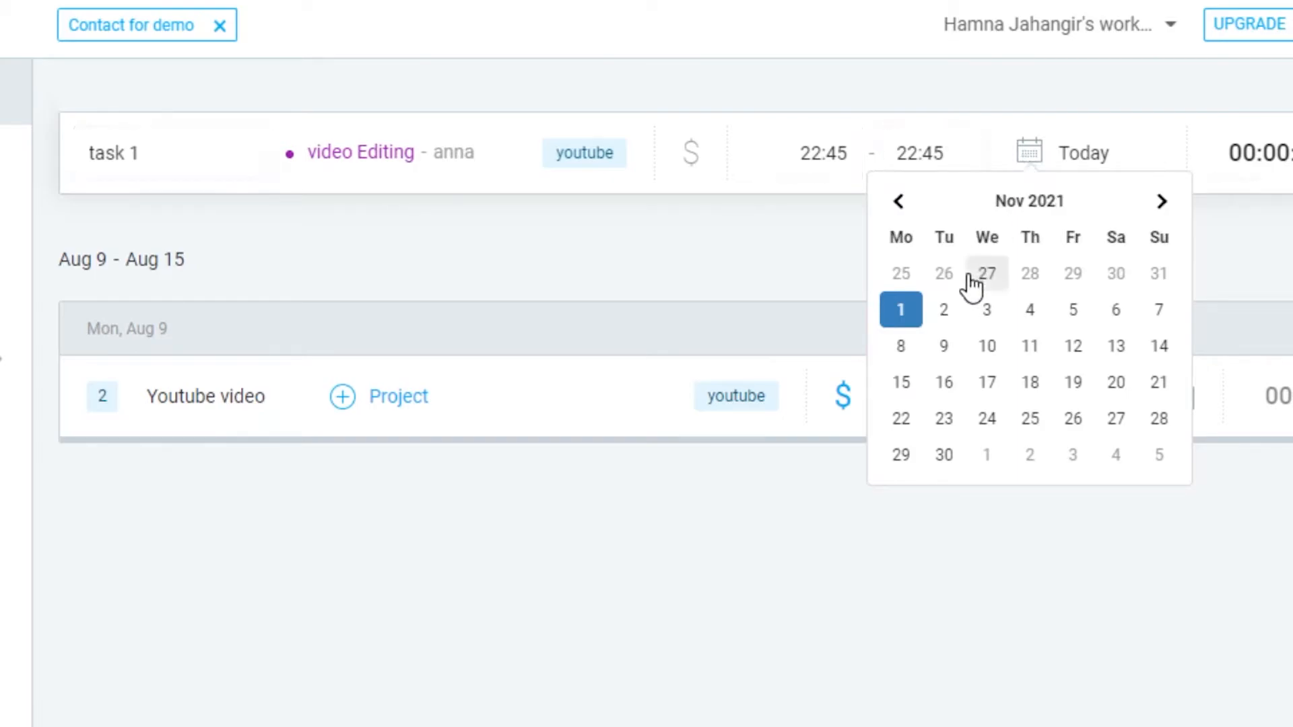
left_click(943, 311)
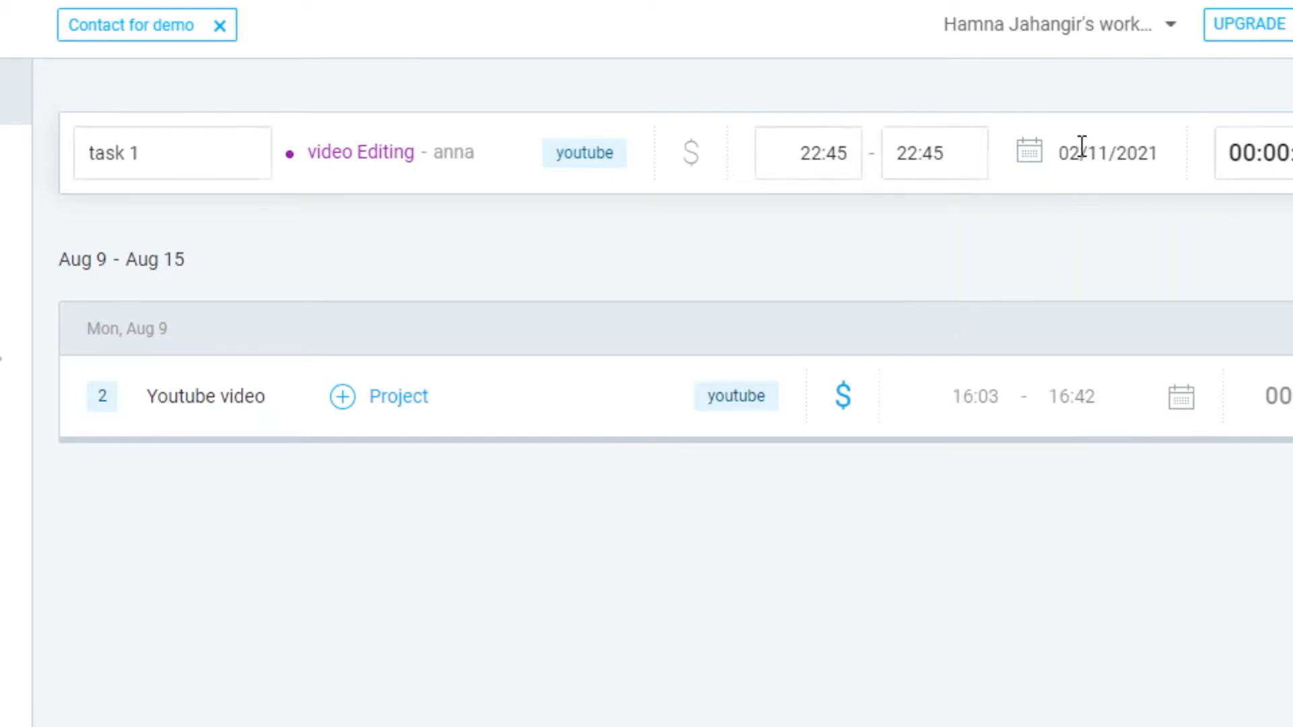
left_click(1038, 152)
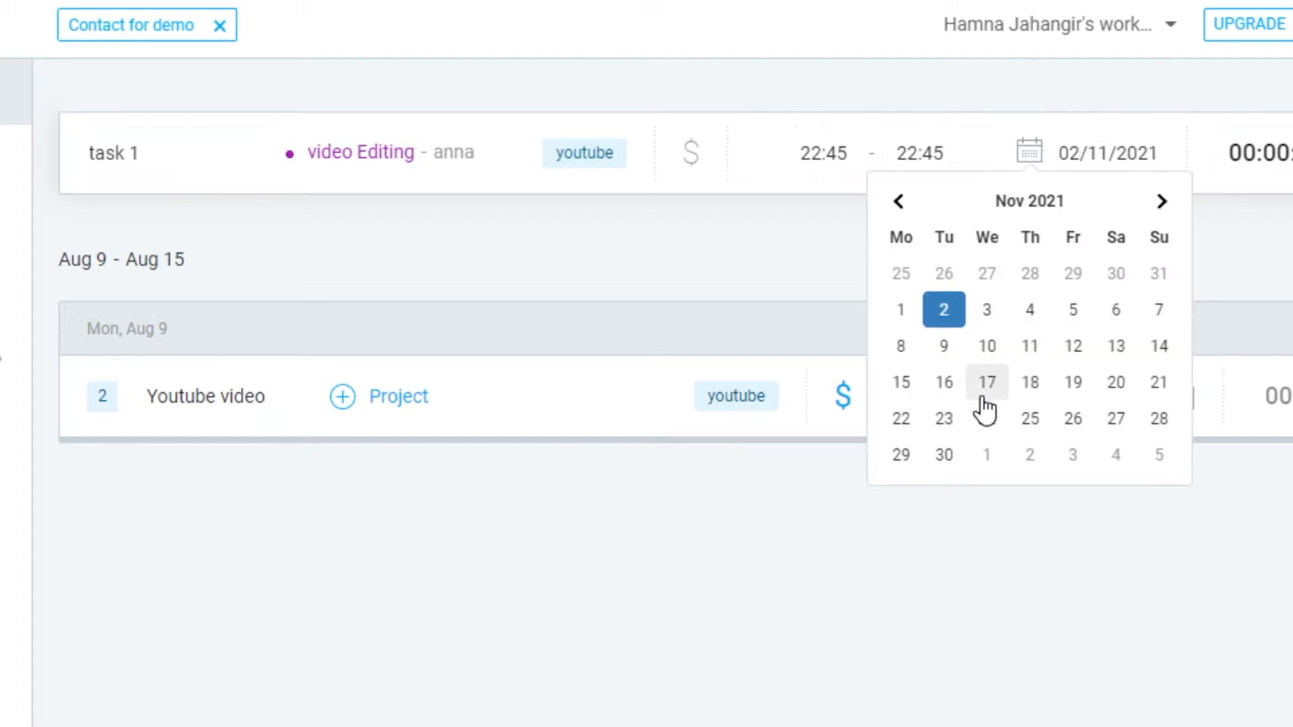
left_click(986, 310)
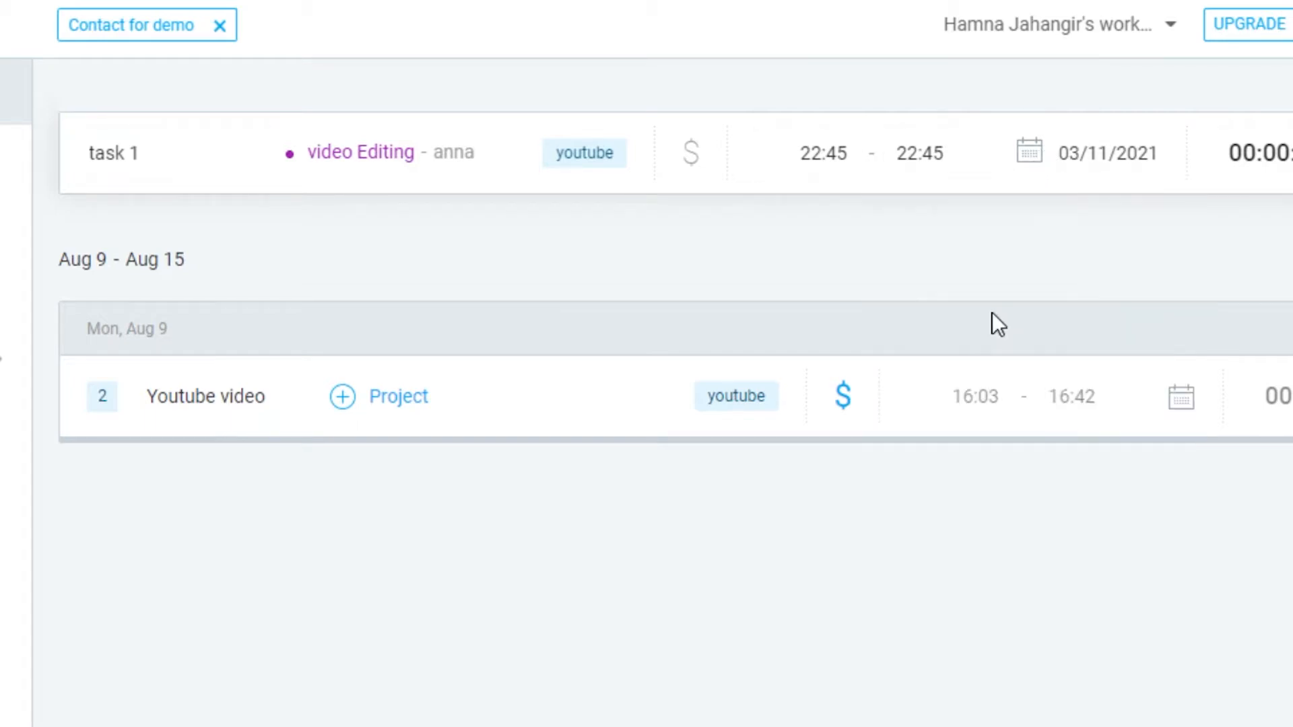
left_click(1035, 153)
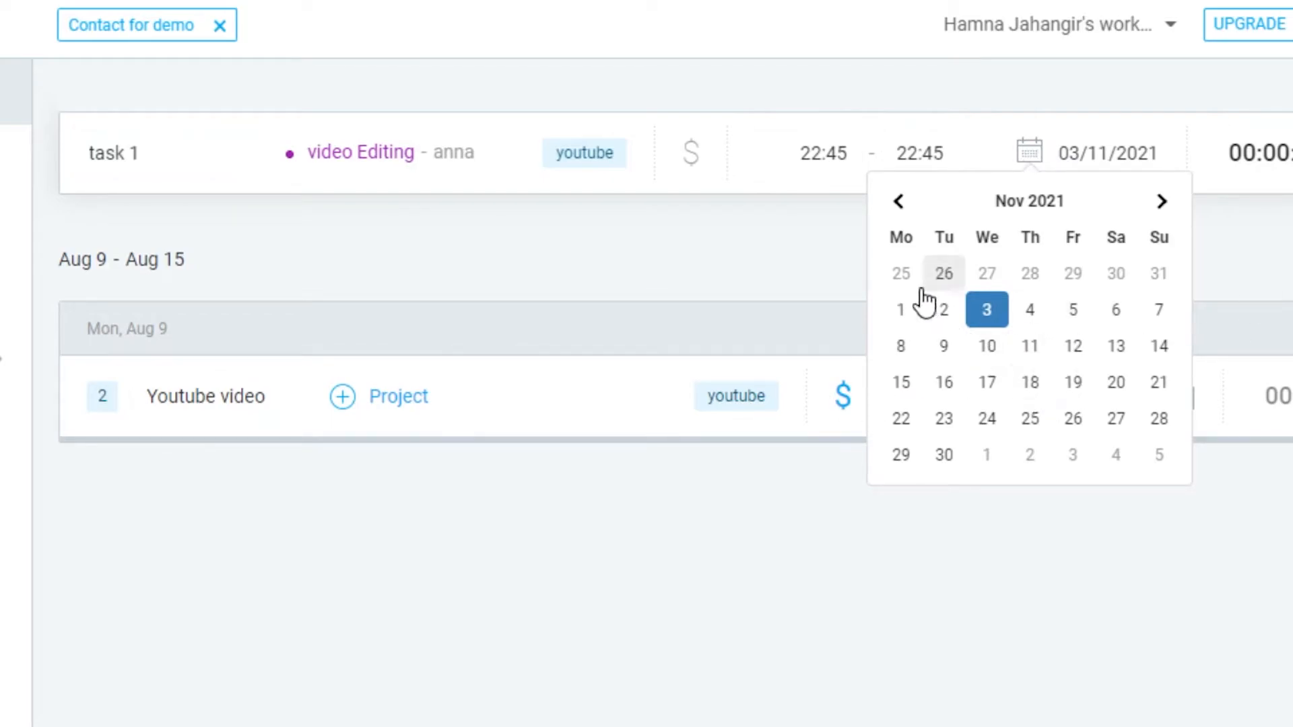
left_click(906, 312)
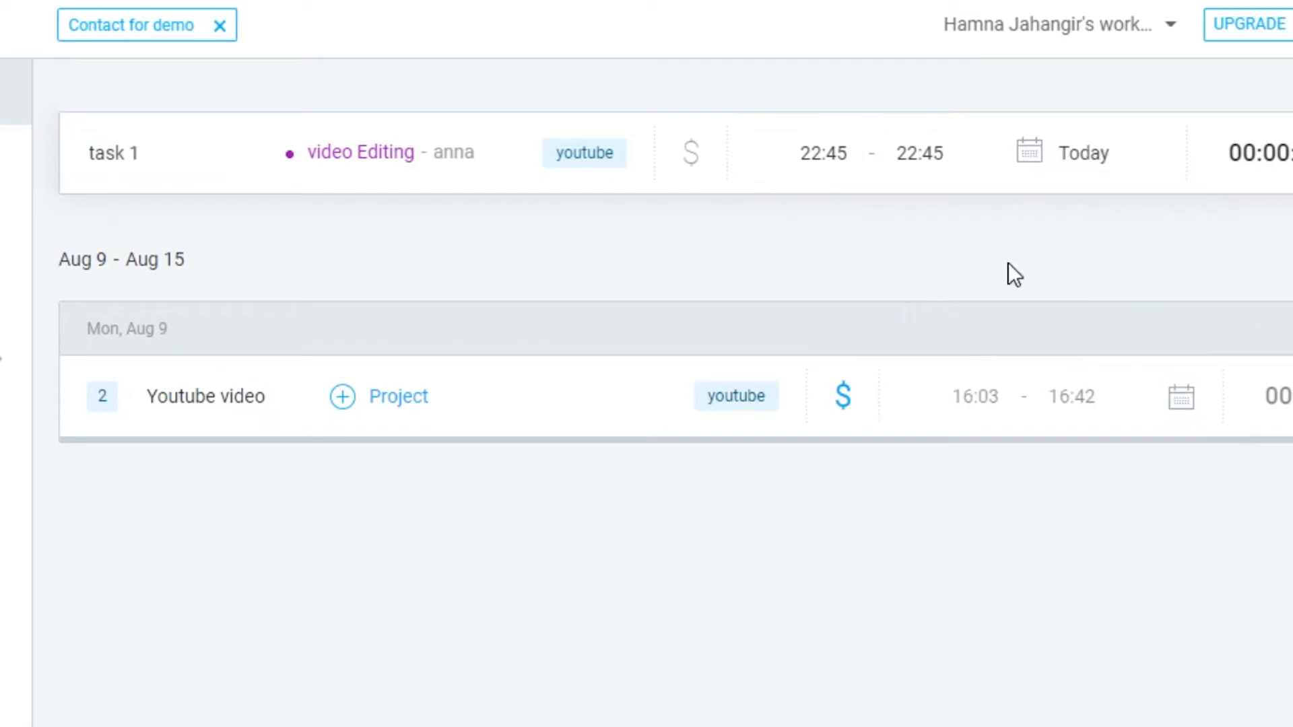
Step: Set the end time of the task 1 entry to 23:00 and add the entry to the time log
left_click(919, 156)
left_click(948, 155)
key("BackSpace")
key("BackSpace")
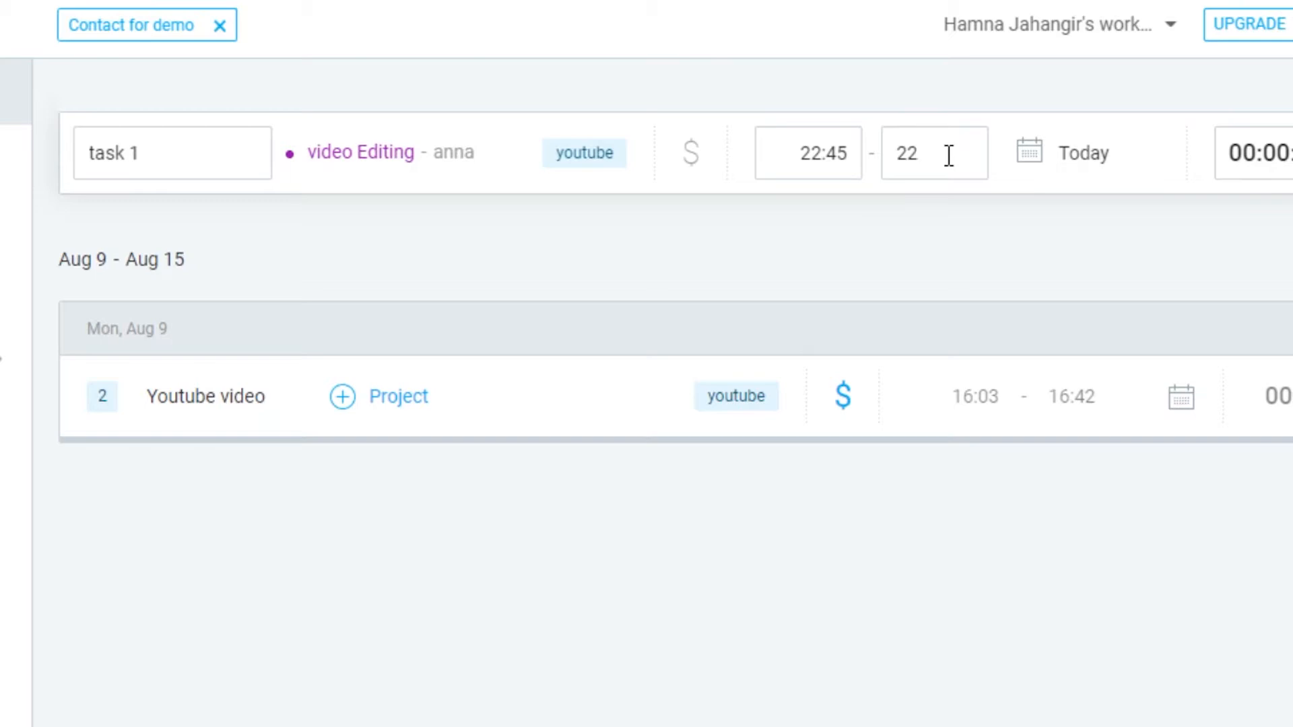
key("BackSpace")
type("2:00")
left_click(916, 154)
key("BackSpace")
type("3")
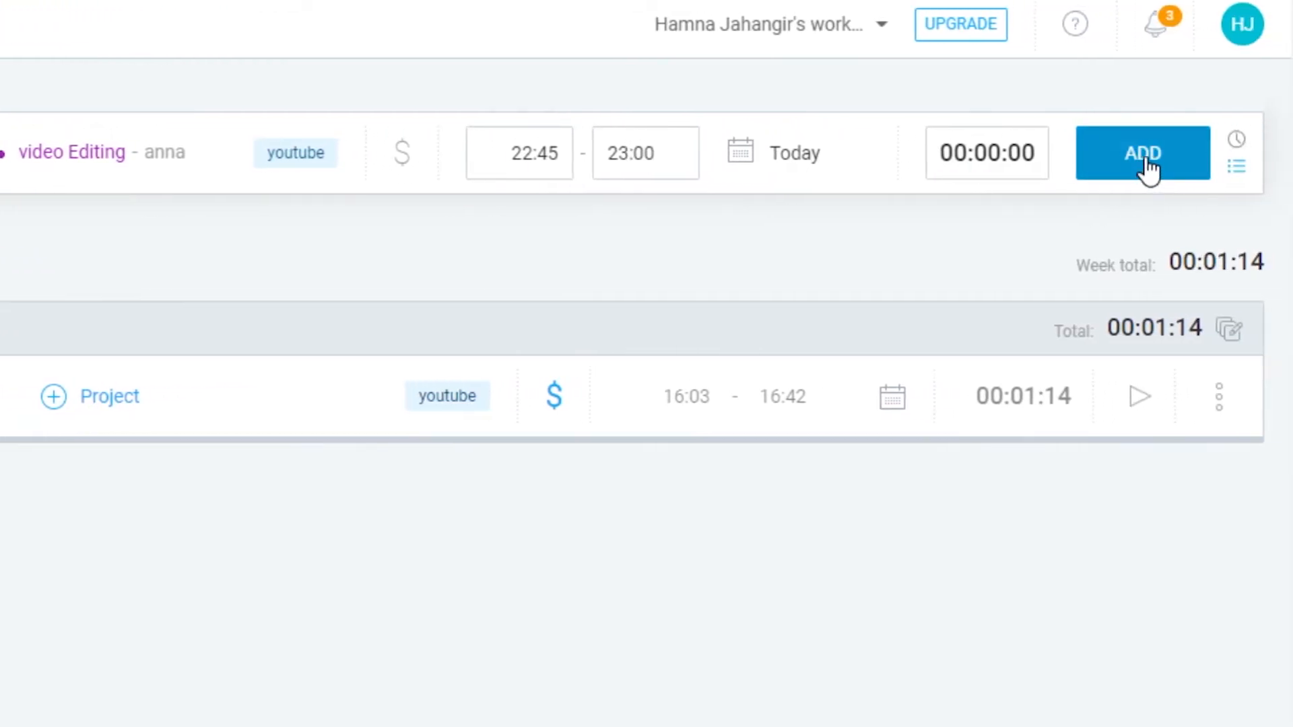
left_click(1149, 170)
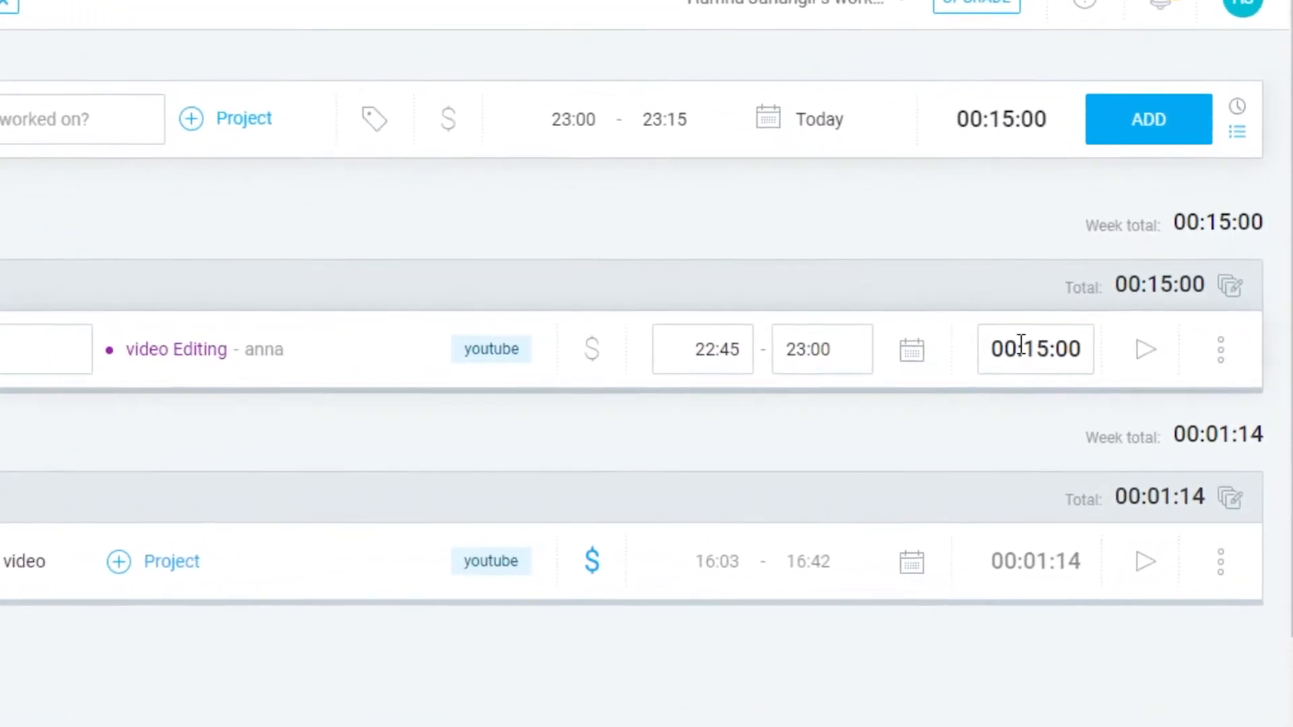
Step: Resume the timer for the logged task 1 entry, let it run about 20 seconds, and stop it
left_click(1144, 358)
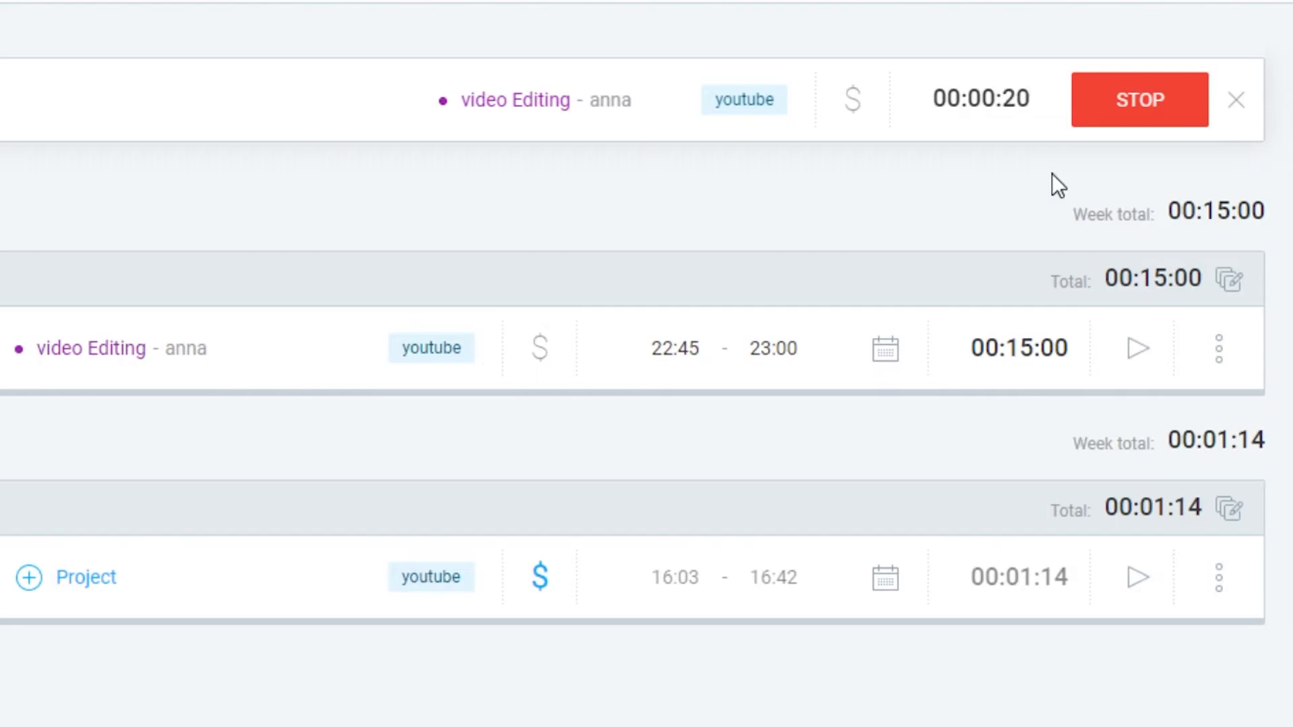
left_click(1129, 86)
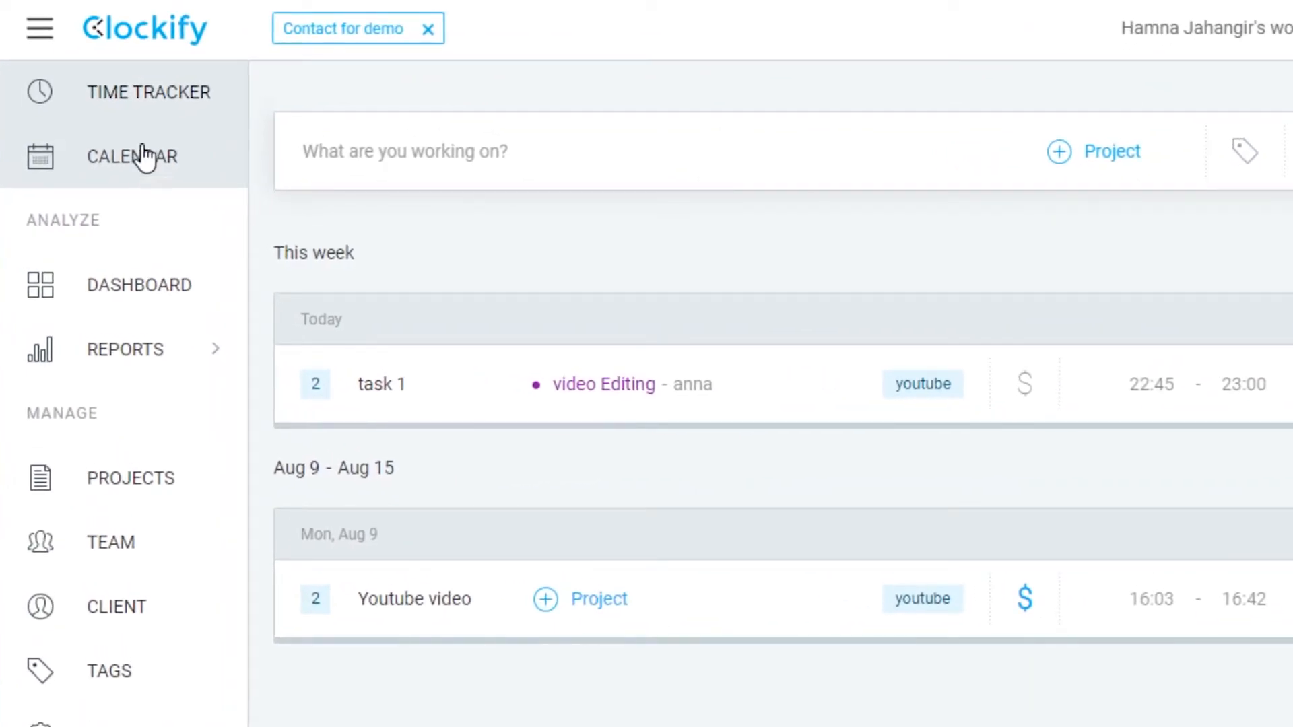
Step: Open the calendar to view this week's tracked time
left_click(144, 156)
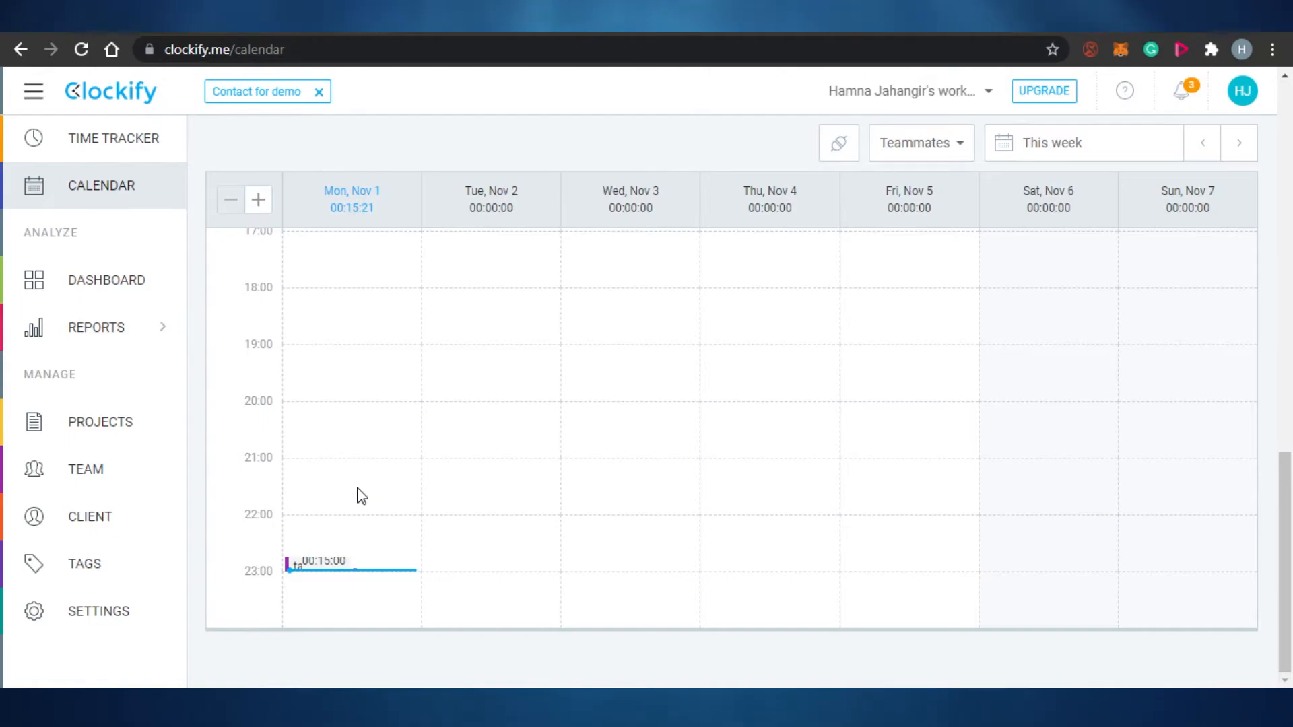
Step: Check the calendar's teammate filter and switch the calendar range to last week
mouse_move(180, 326)
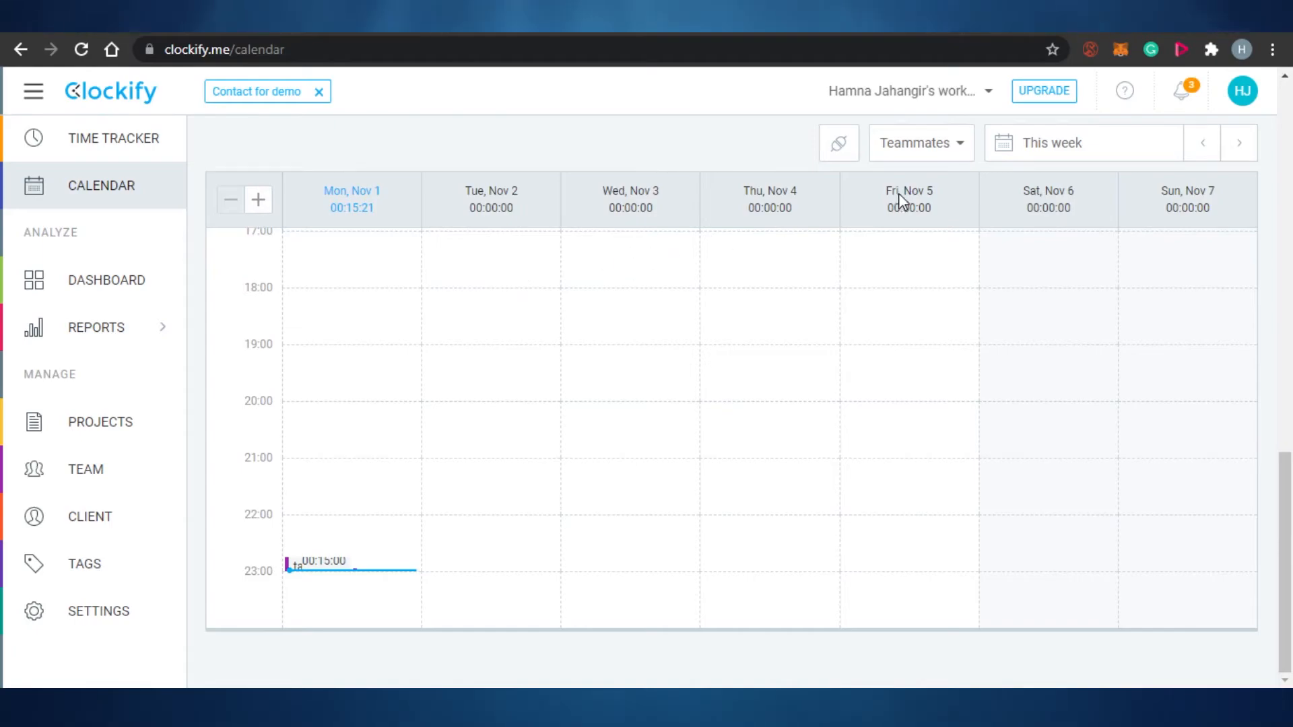
left_click(916, 143)
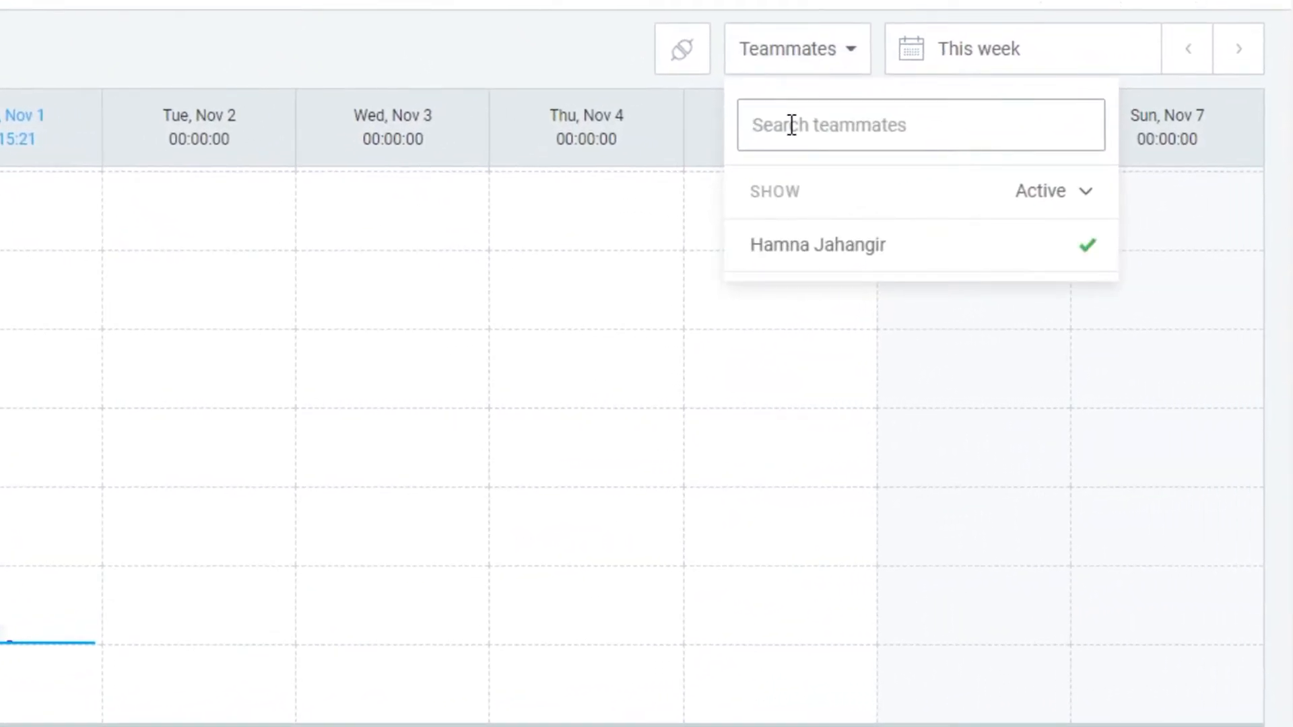
scroll(471, 438, "up", 1)
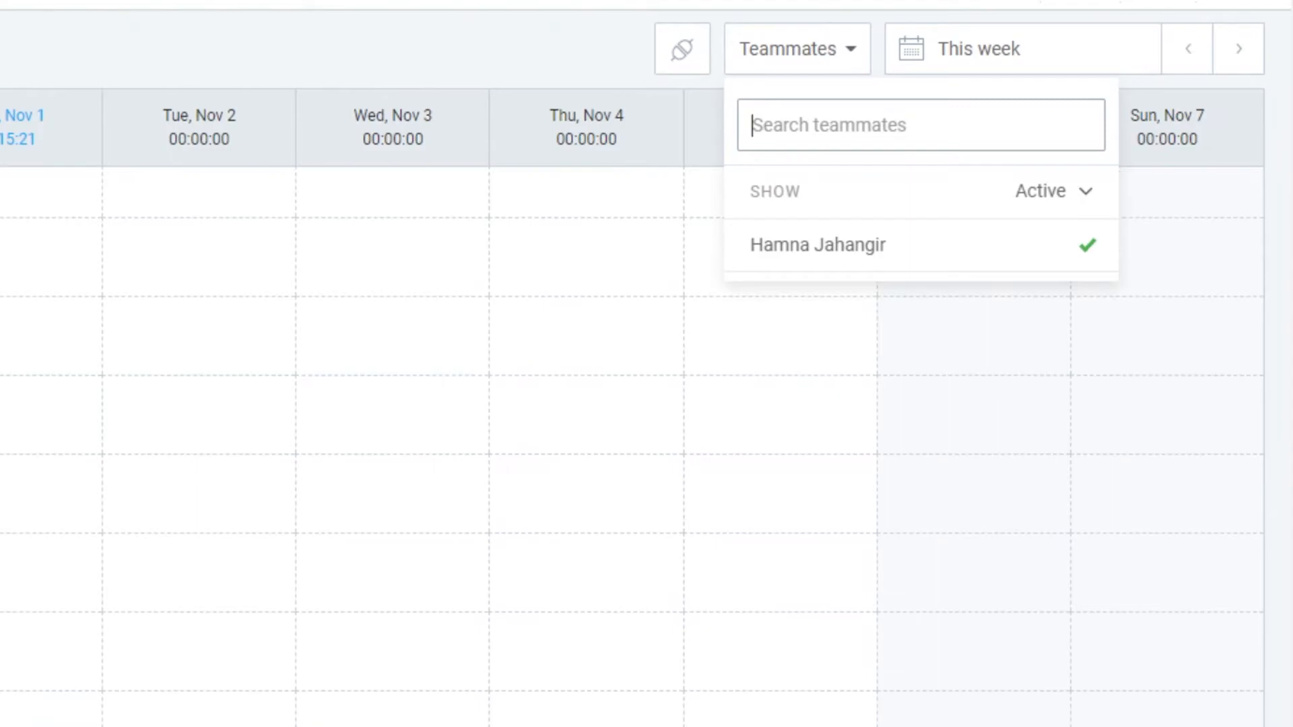
left_click(1038, 61)
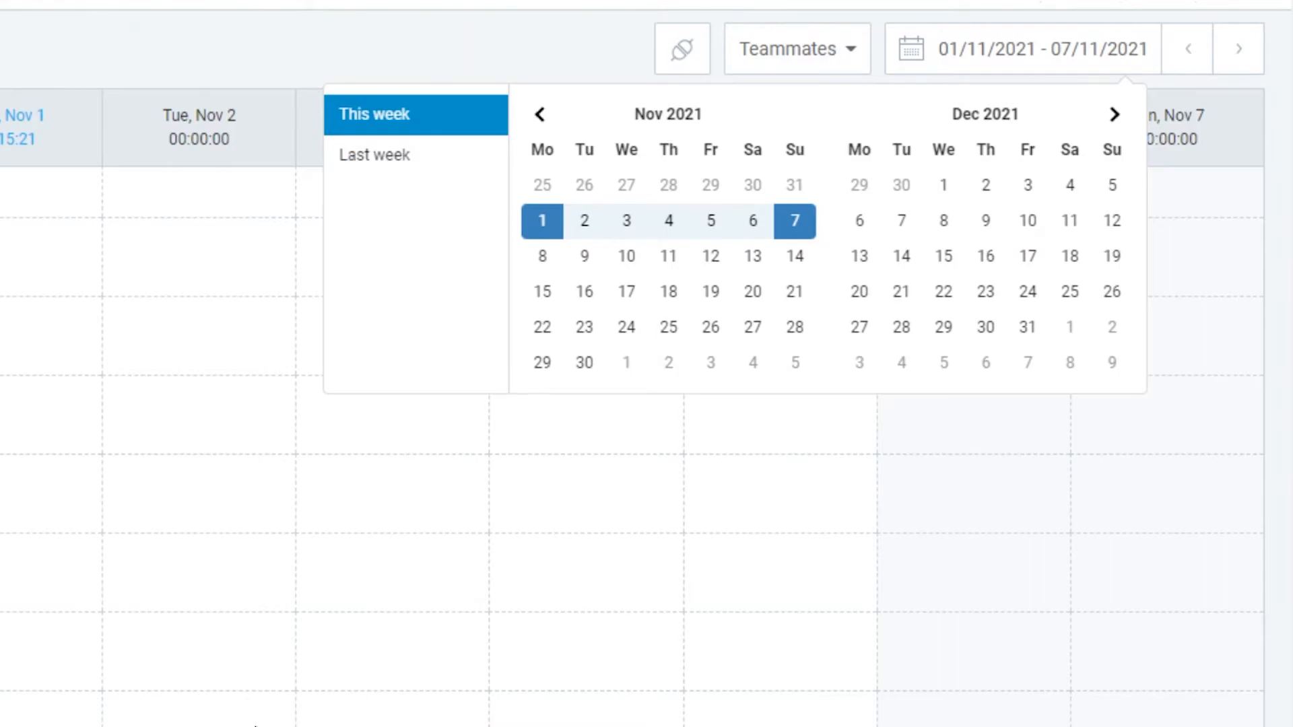
left_click(383, 153)
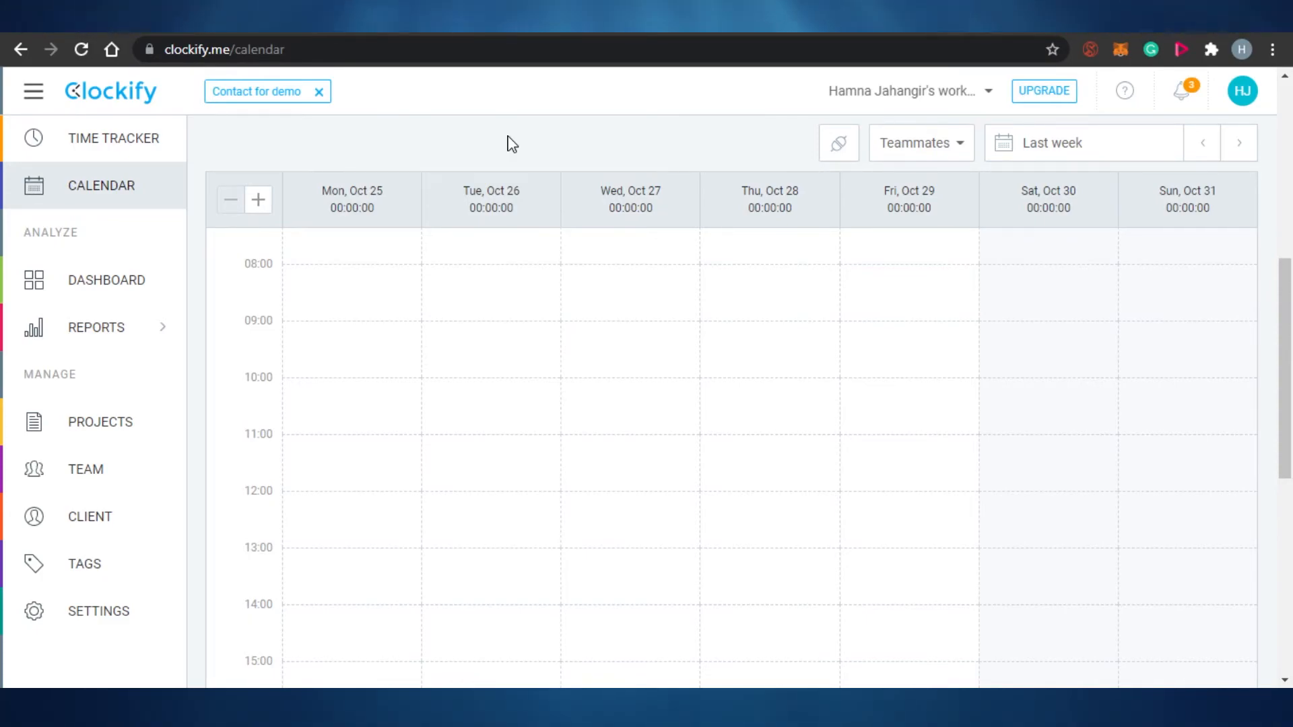
Step: Open the dashboard and examine this week's total time, top project and client, daily chart and project breakdown
left_click(105, 280)
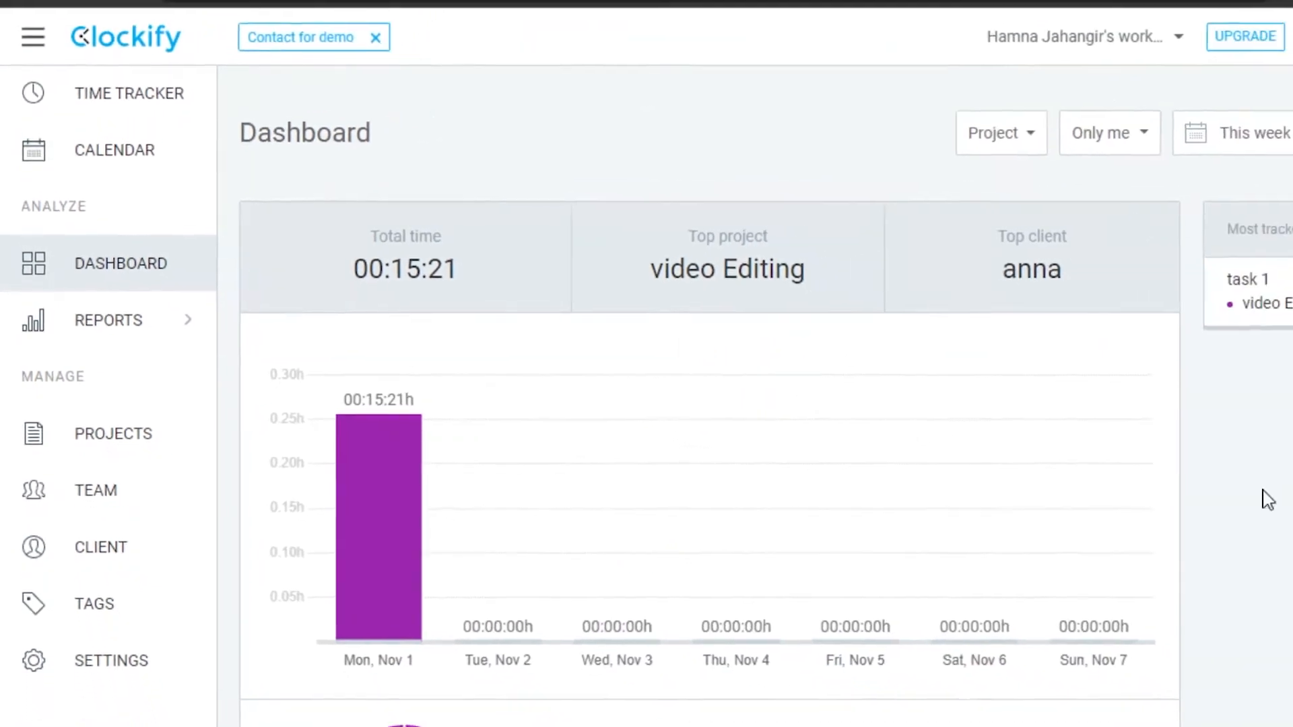
scroll(1291, 322, "down", 4)
scroll(1290, 322, "up", 4)
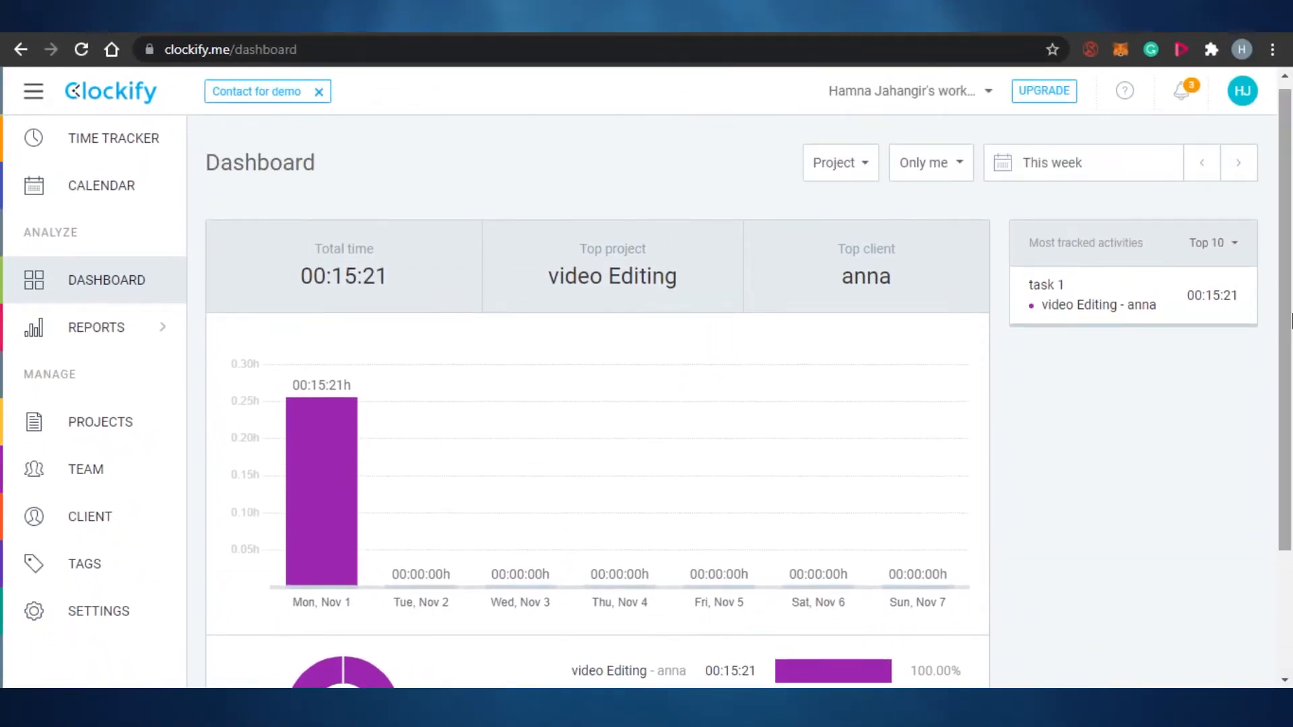
left_click_drag(1290, 322, 1291, 418)
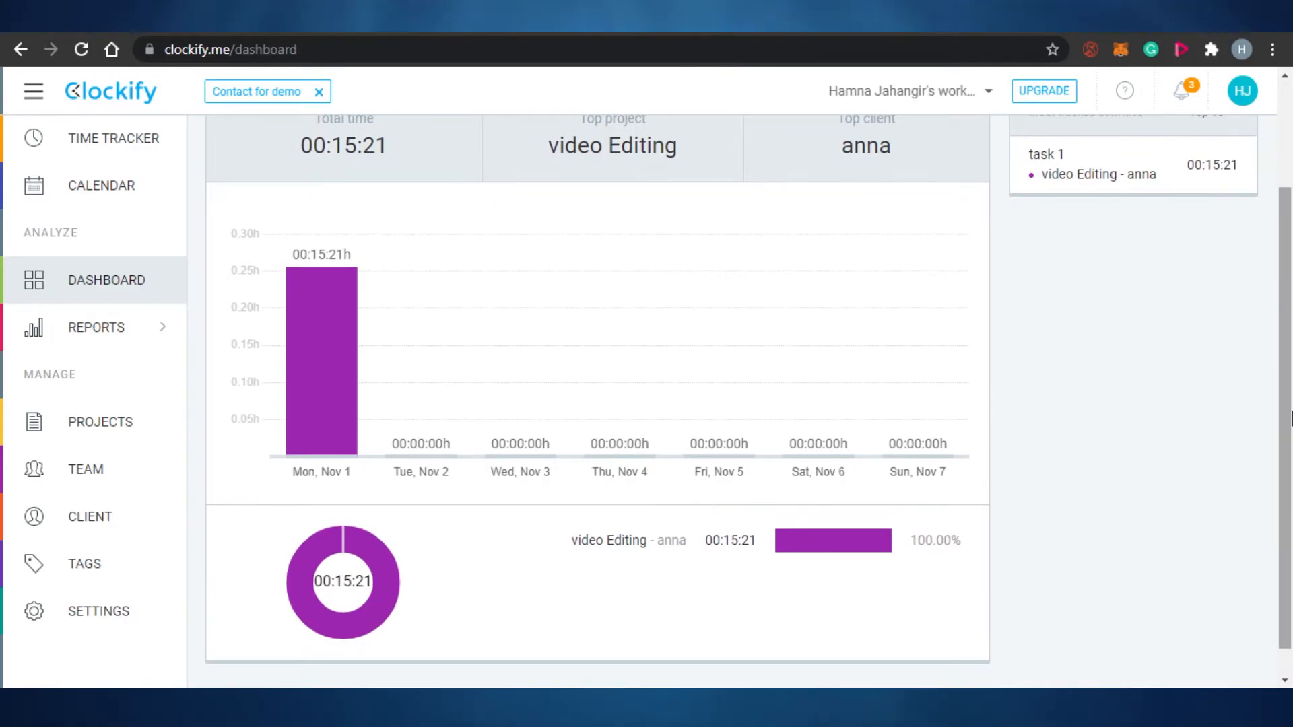
left_click_drag(1291, 417, 1291, 488)
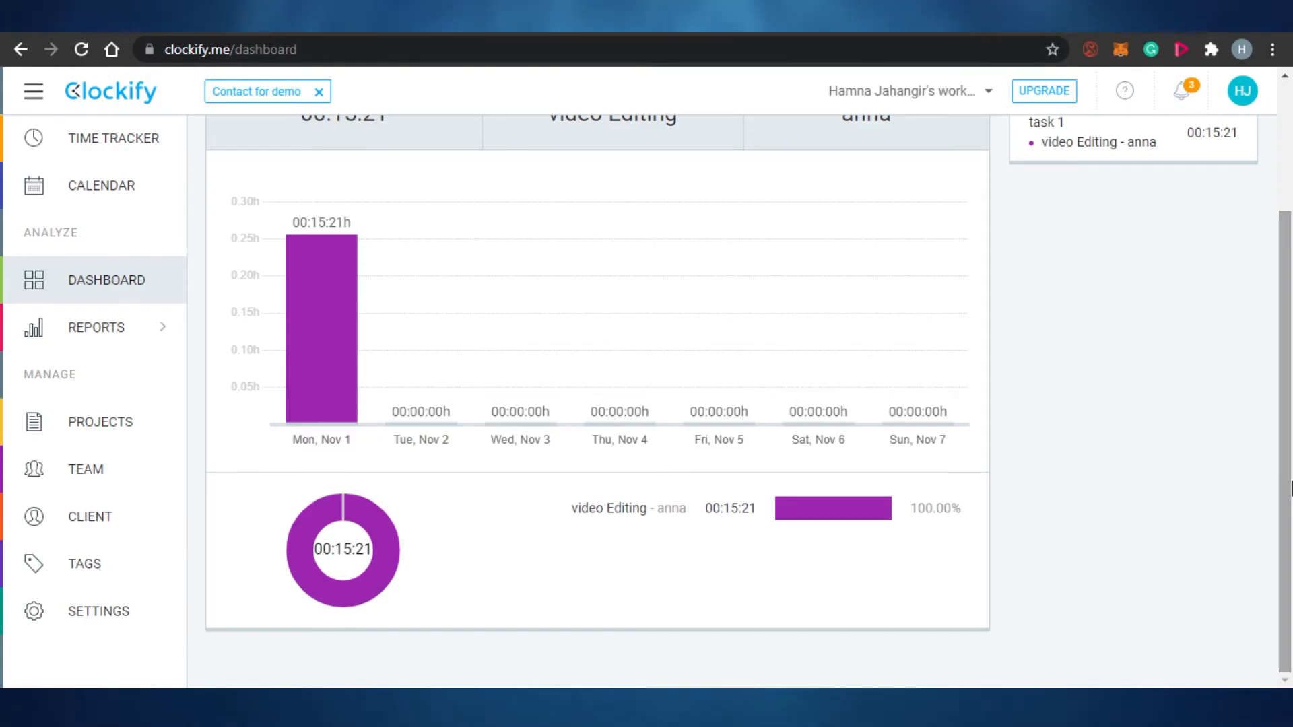
left_click_drag(1291, 488, 1290, 397)
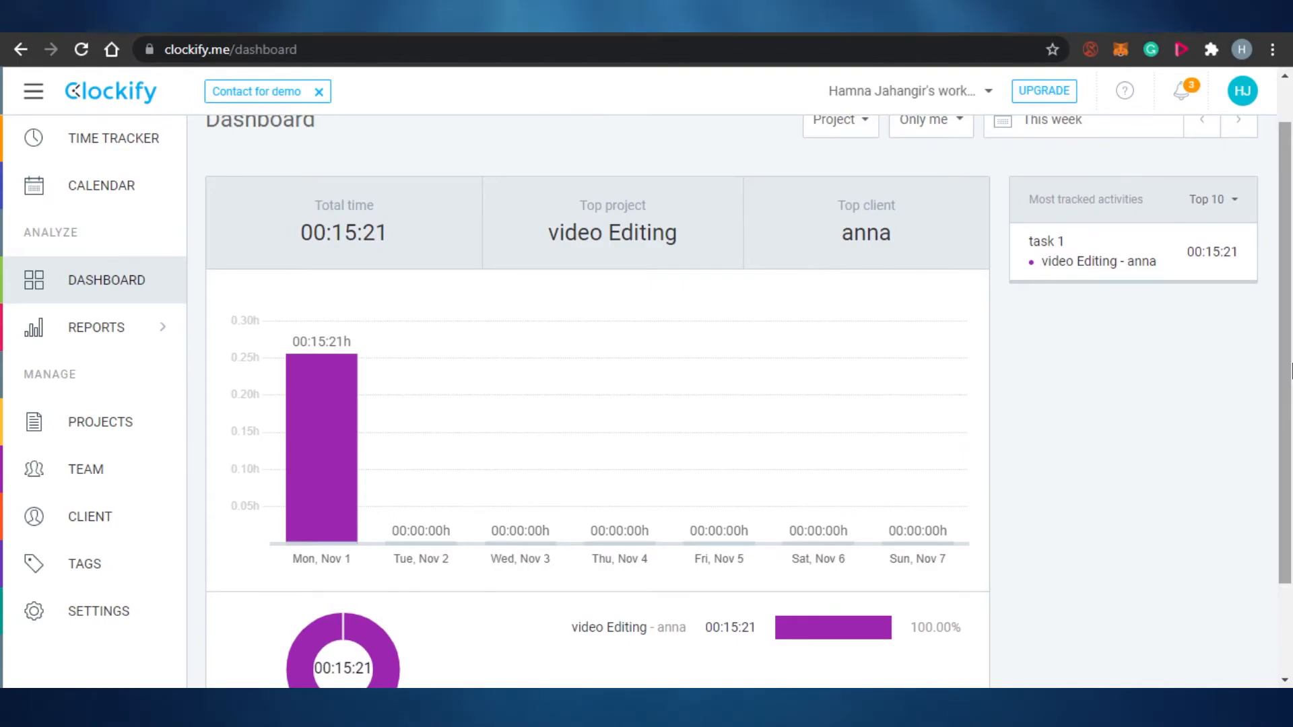
scroll(1291, 369, "up", 1)
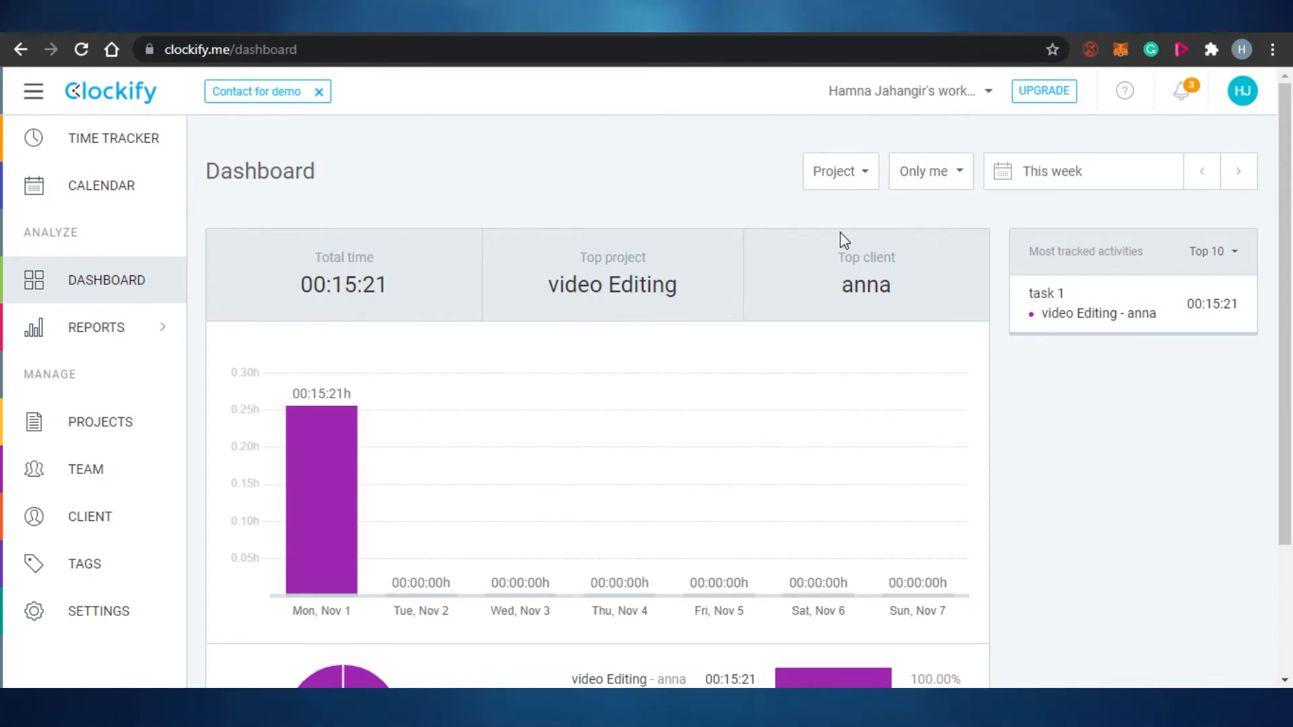
scroll(551, 453, "down", 3)
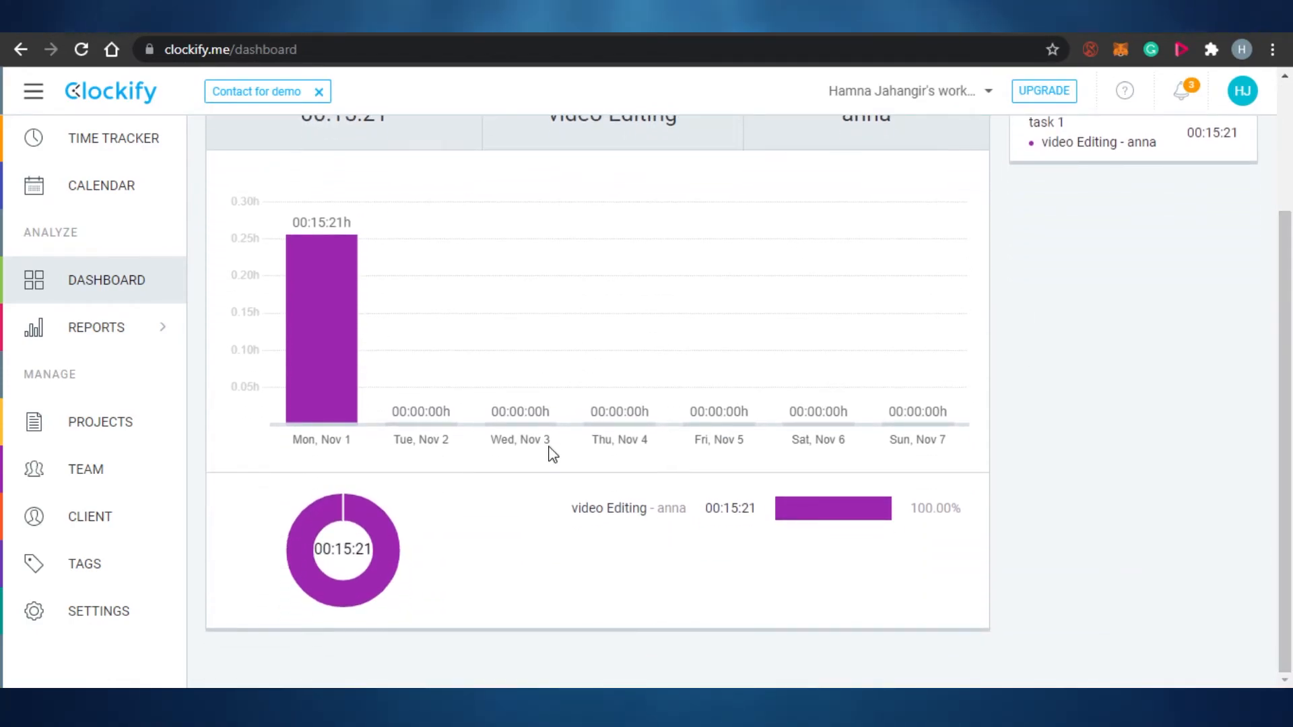
mouse_move(283, 317)
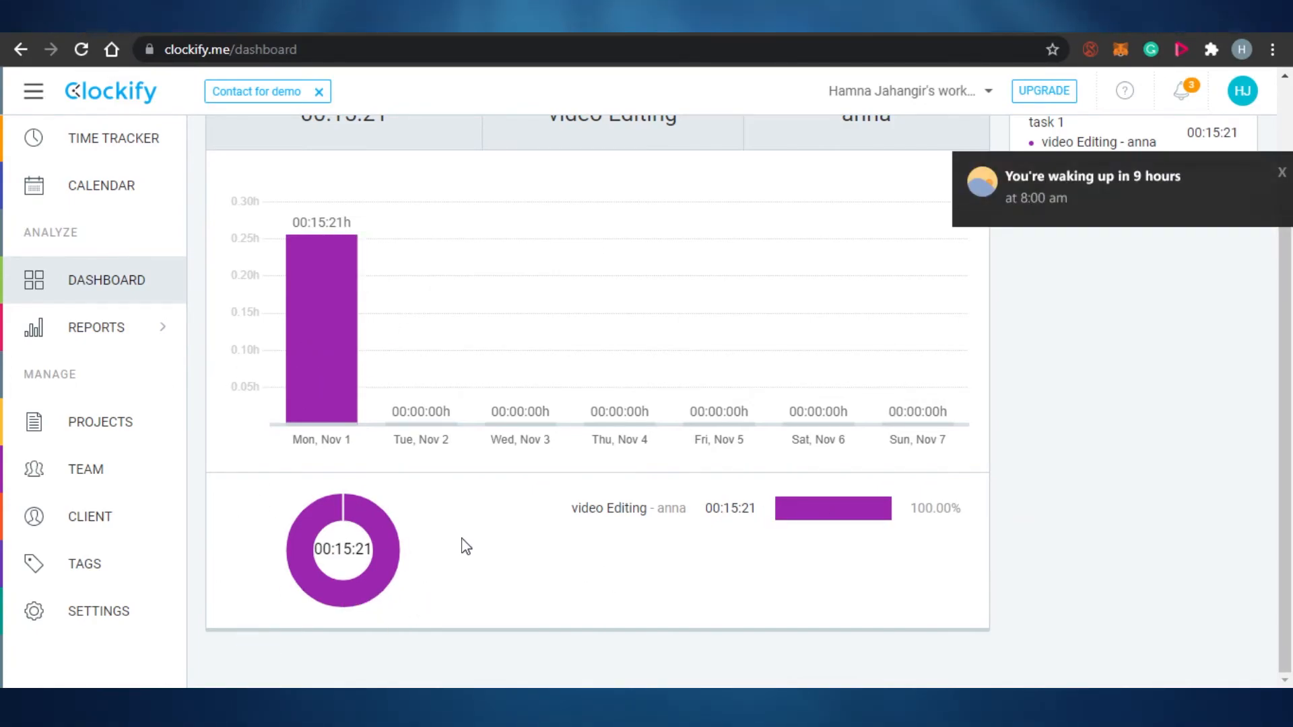
left_click(1281, 173)
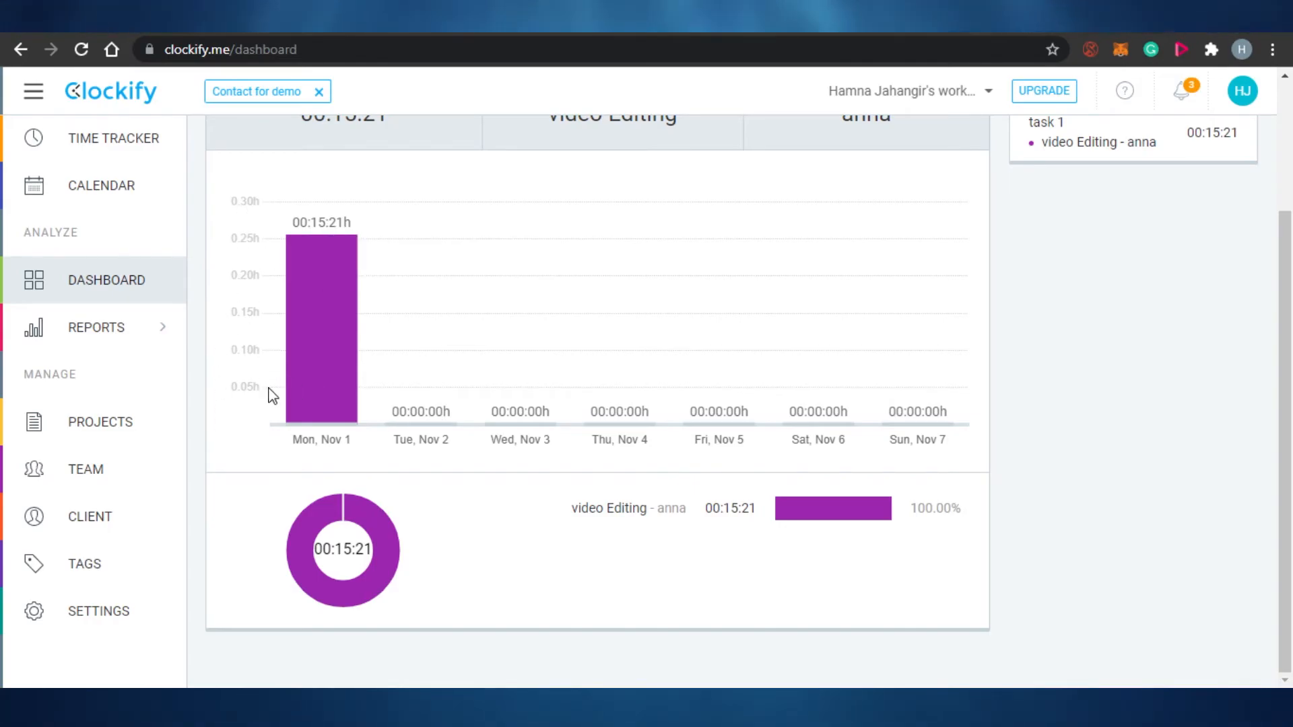
scroll(1286, 262, "up", 3)
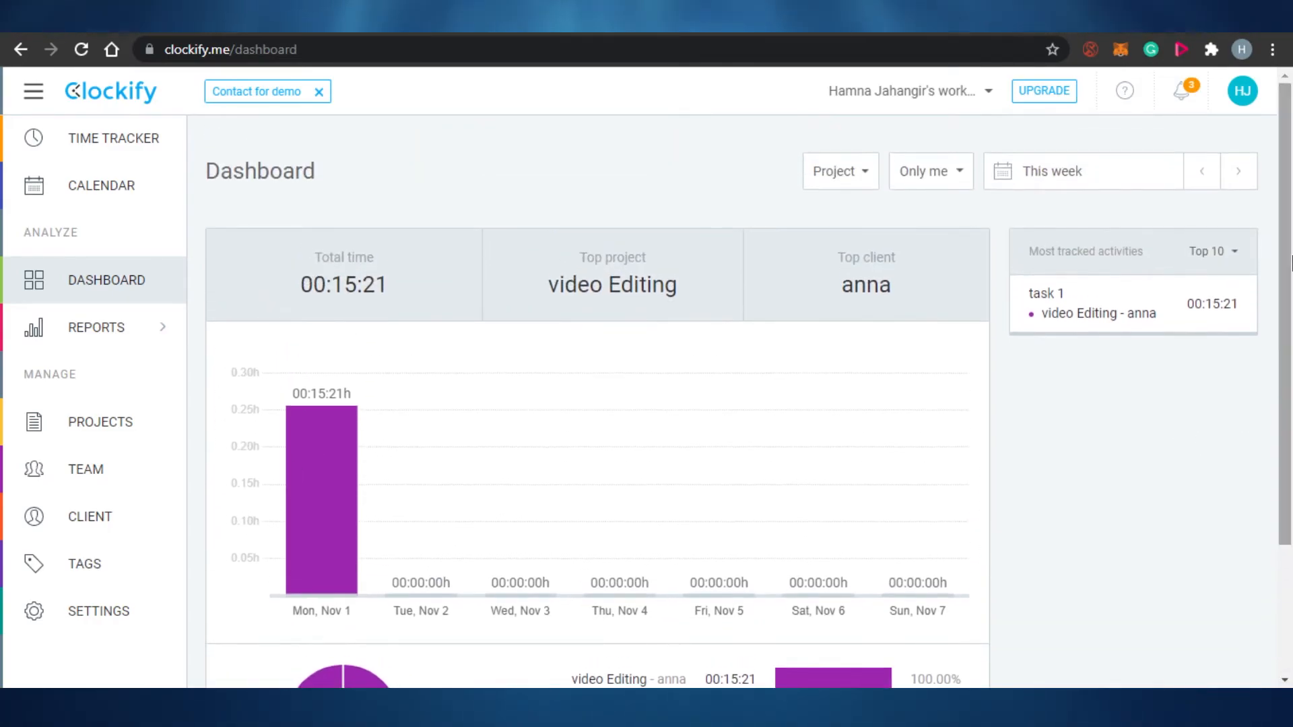
scroll(1289, 263, "down", 3)
scroll(974, 244, "up", 4)
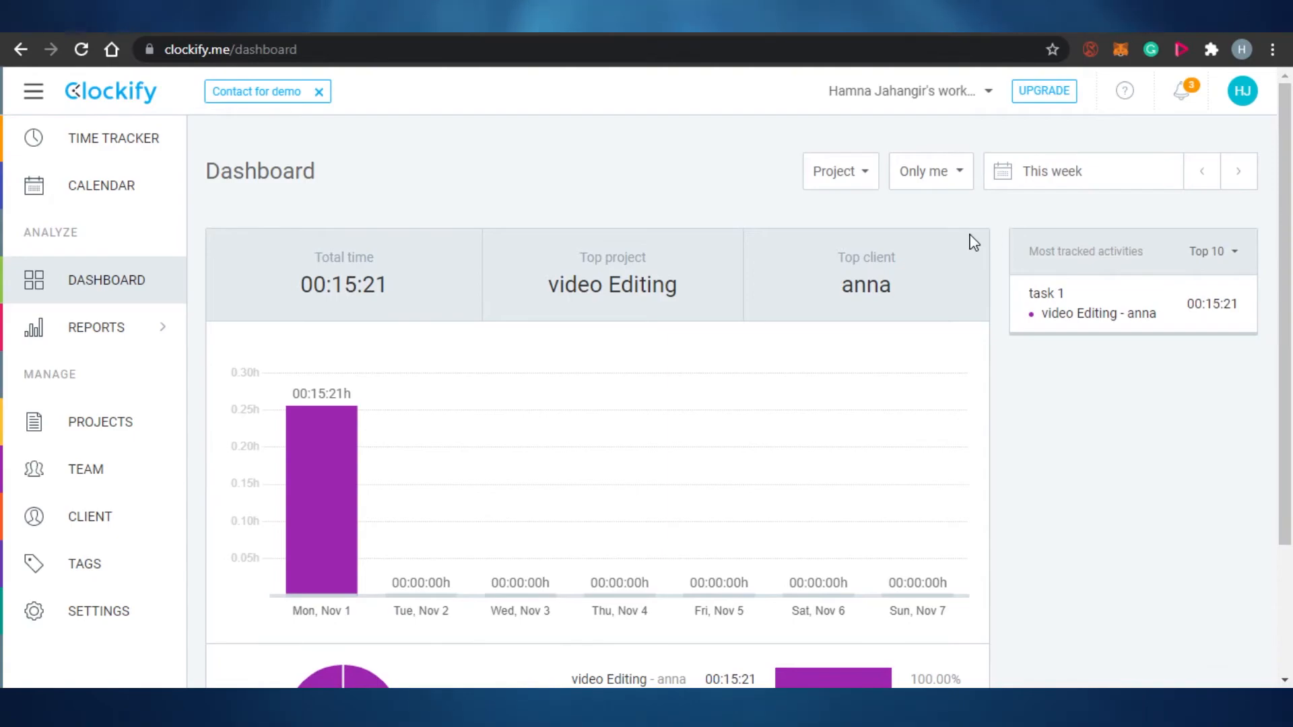
Step: Switch the dashboard breakdown to Billability and review the amounts, daily chart and project share
left_click(843, 173)
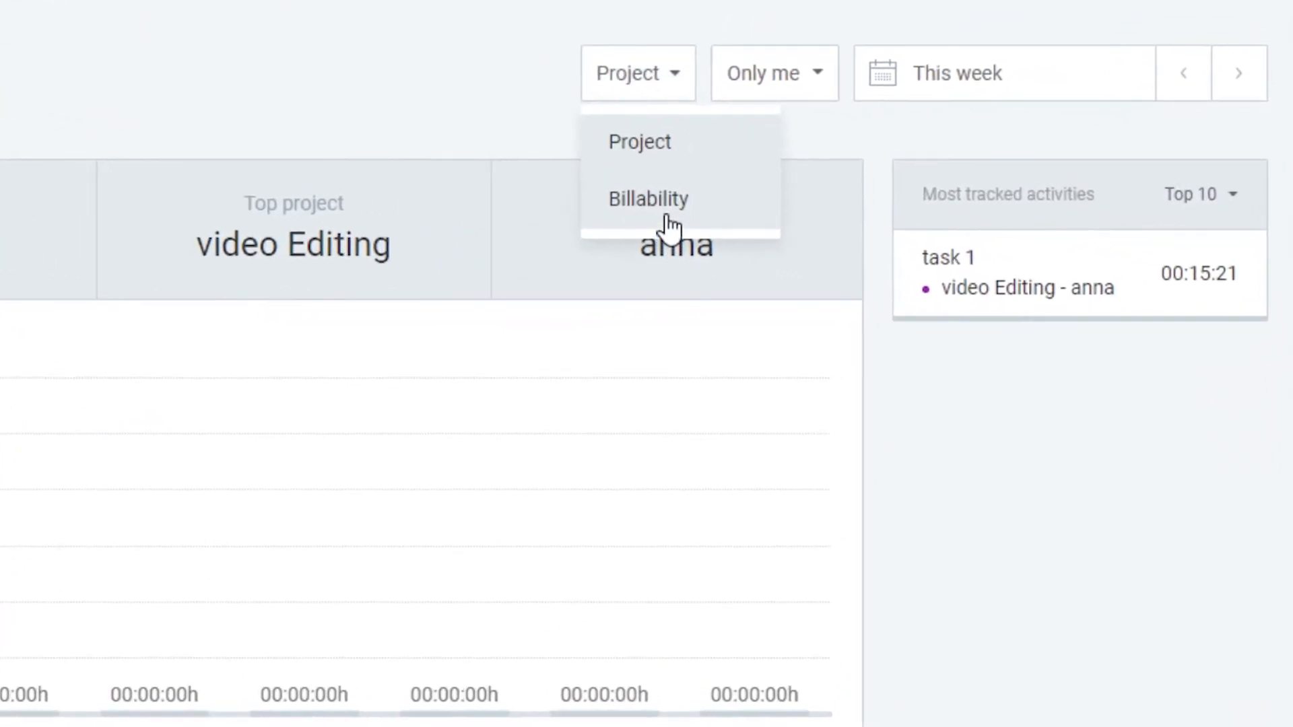
left_click(666, 217)
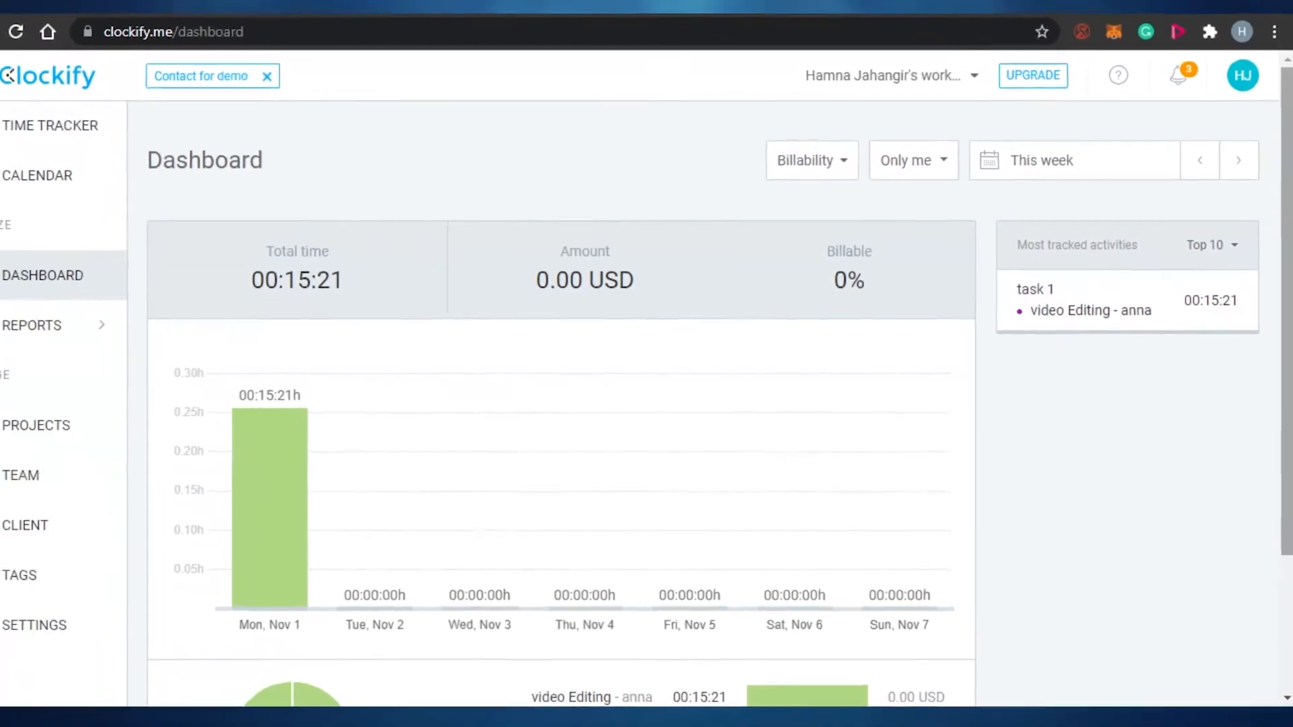
scroll(1289, 404, "down", 2)
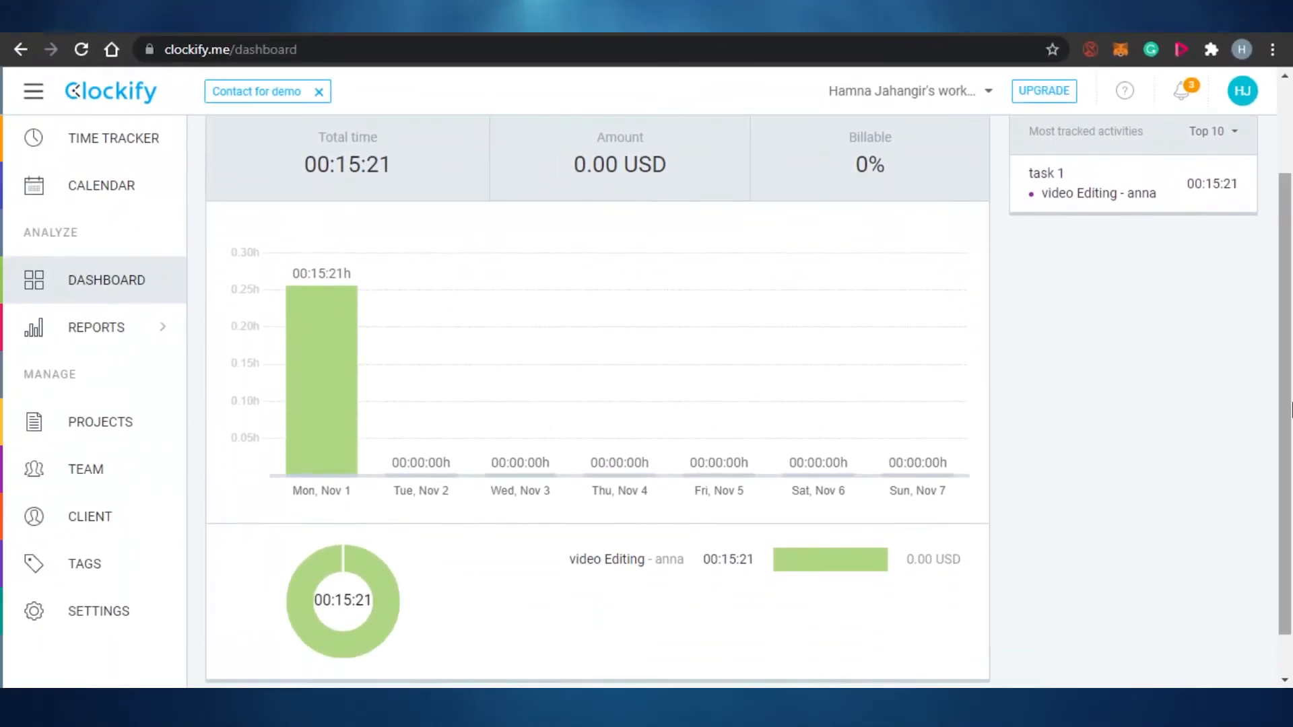
left_click_drag(1289, 409, 1290, 424)
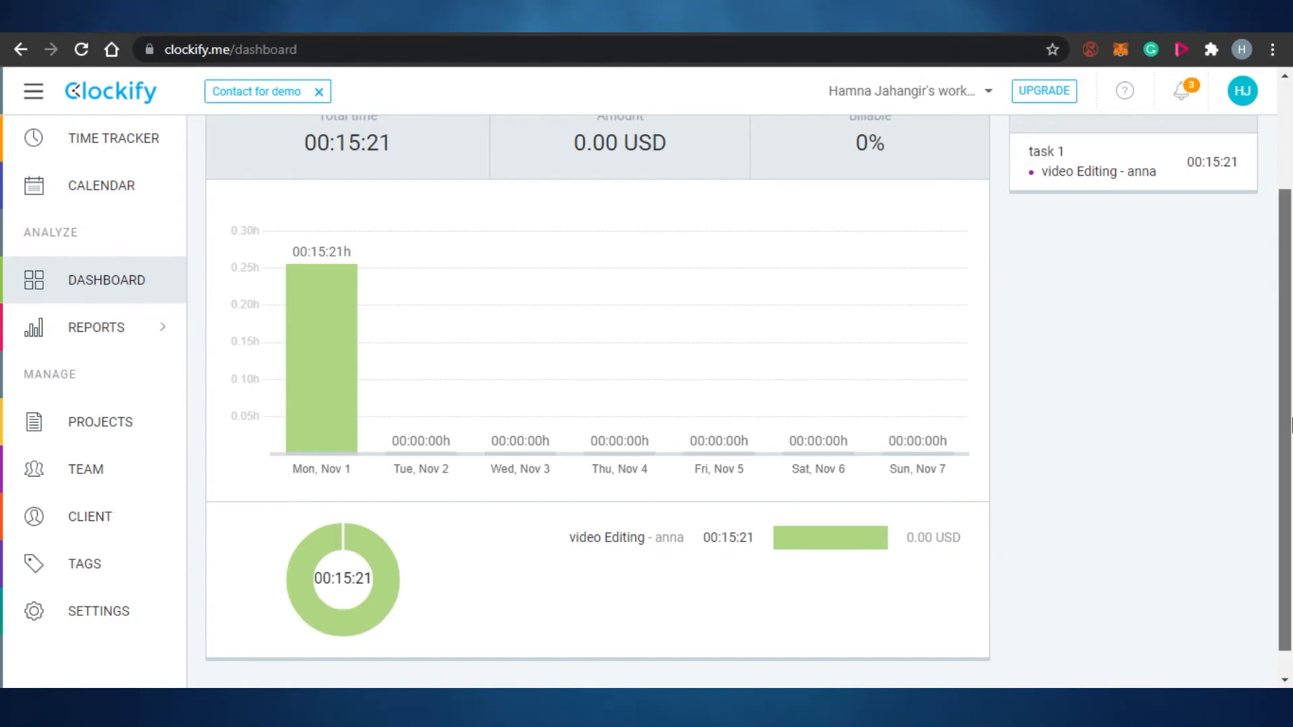
scroll(1238, 377, "up", 2)
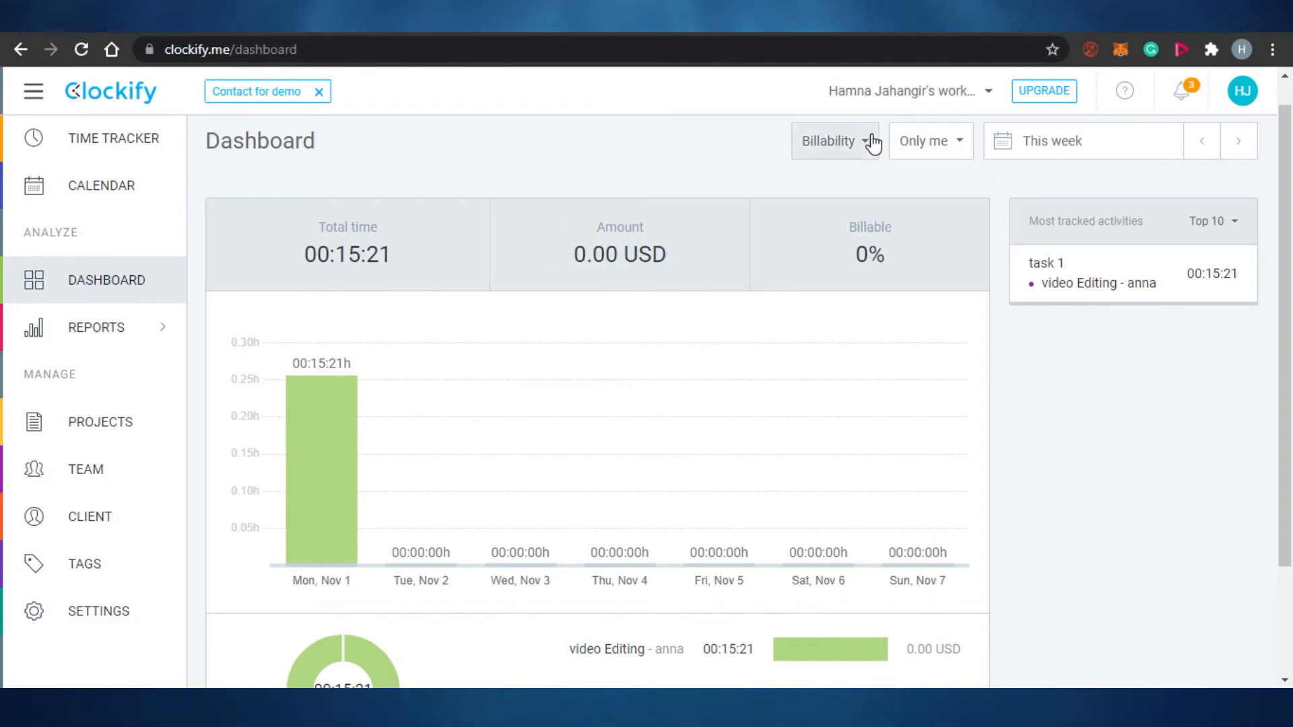
Step: Return the dashboard breakdown to Project and show data for the Team instead of only the own entries
left_click(827, 147)
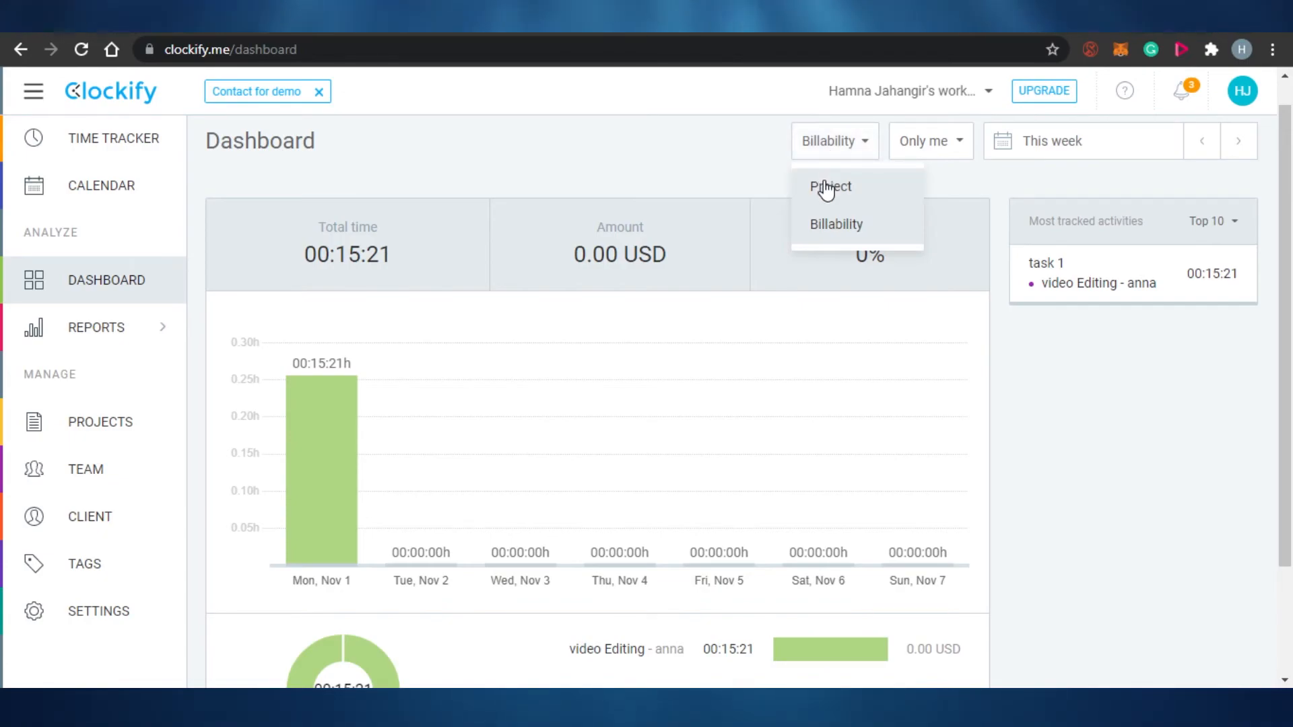
left_click(827, 185)
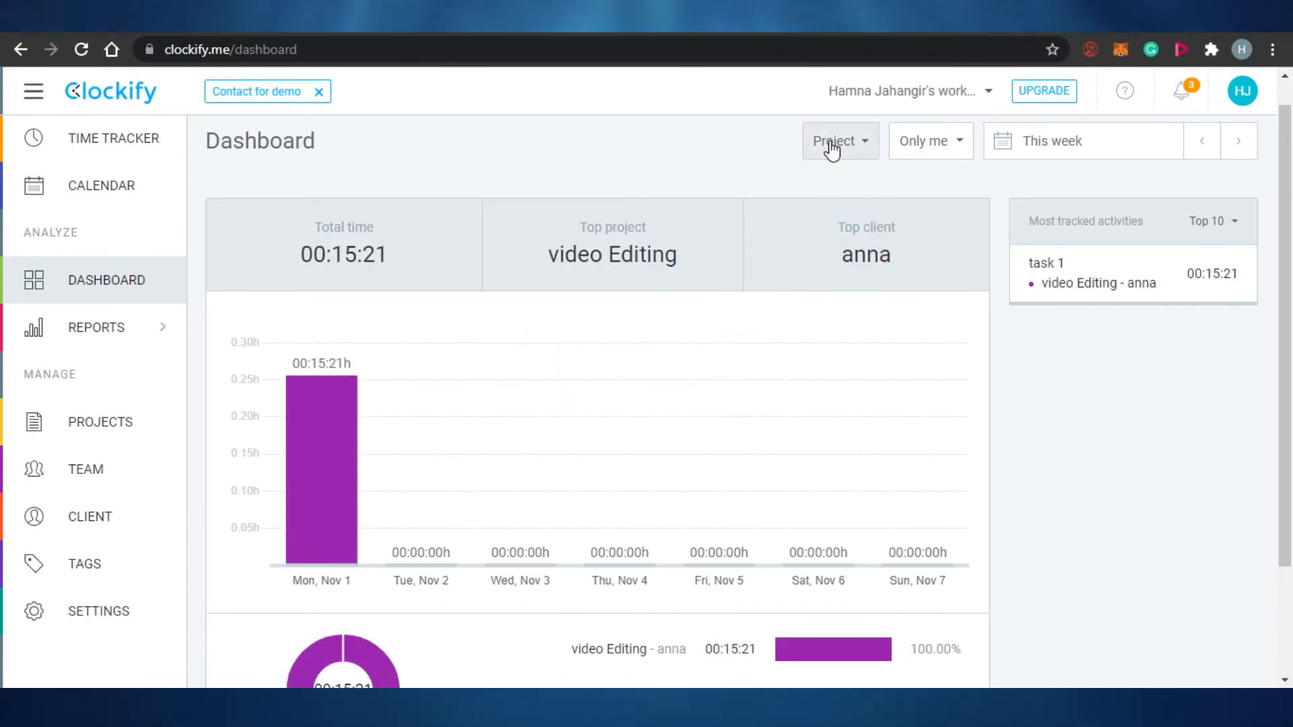
left_click(832, 147)
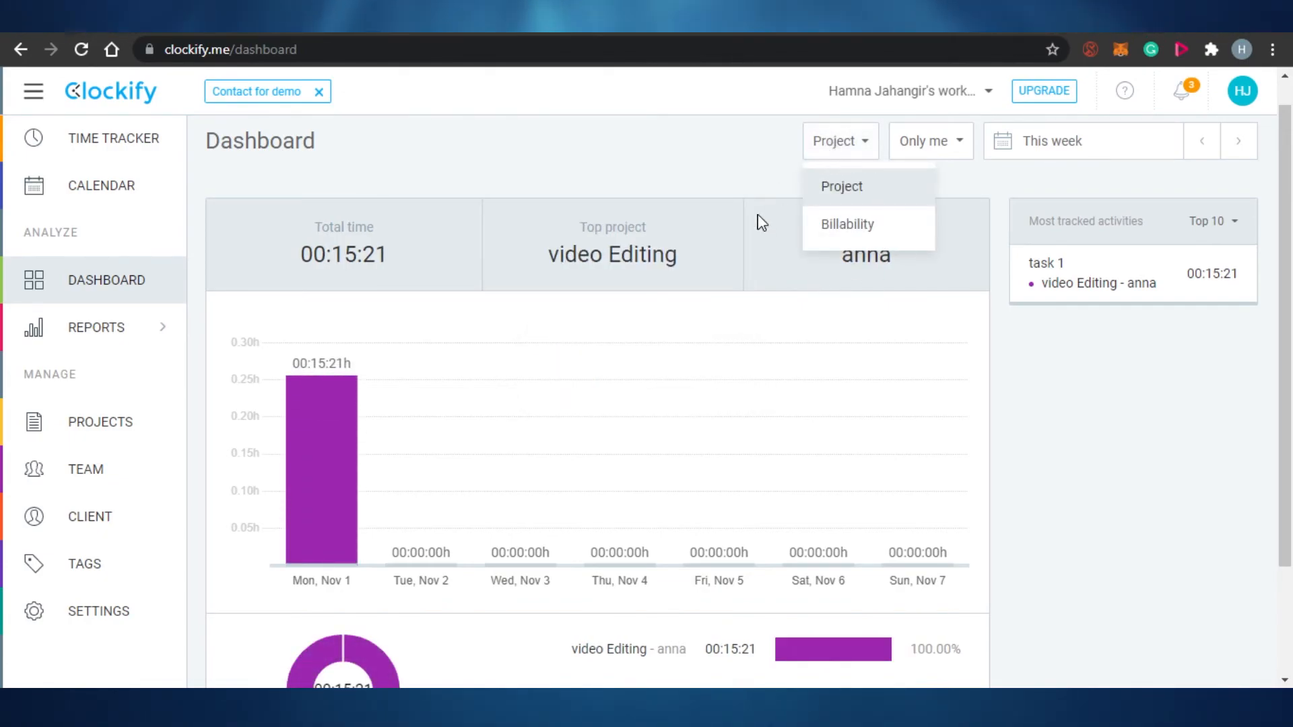
left_click(921, 138)
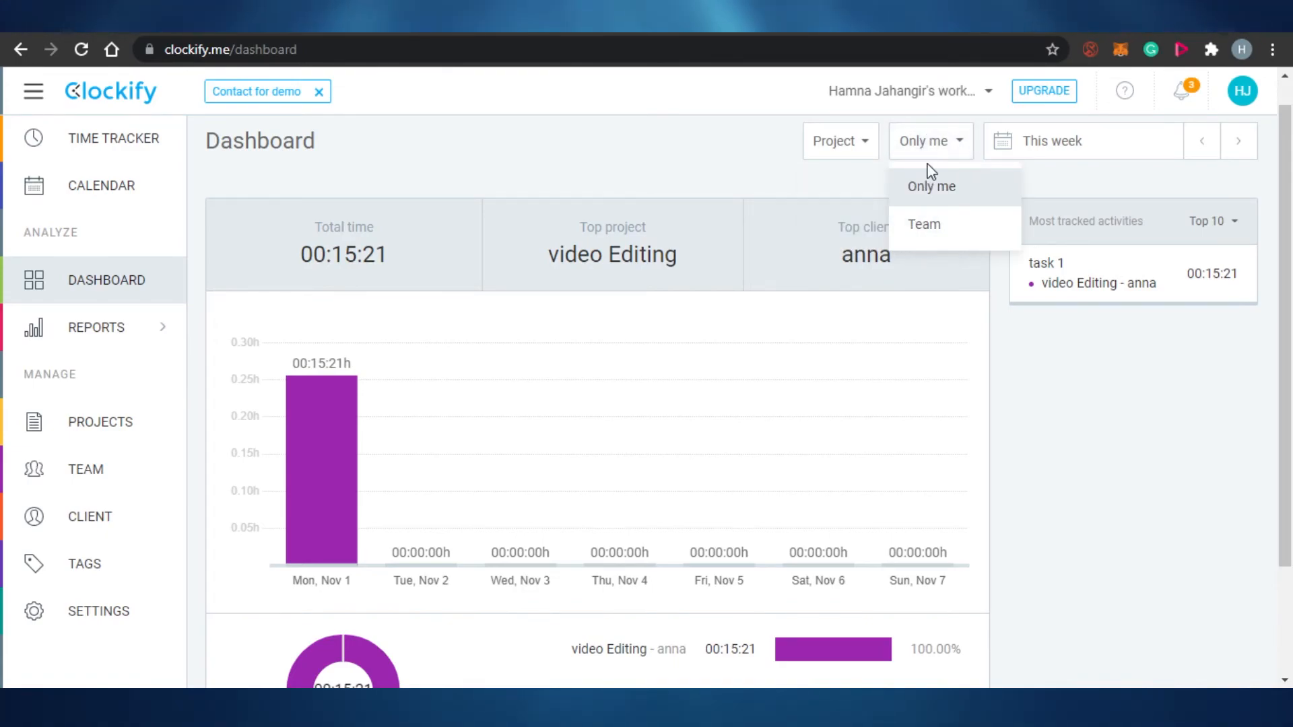
left_click(925, 225)
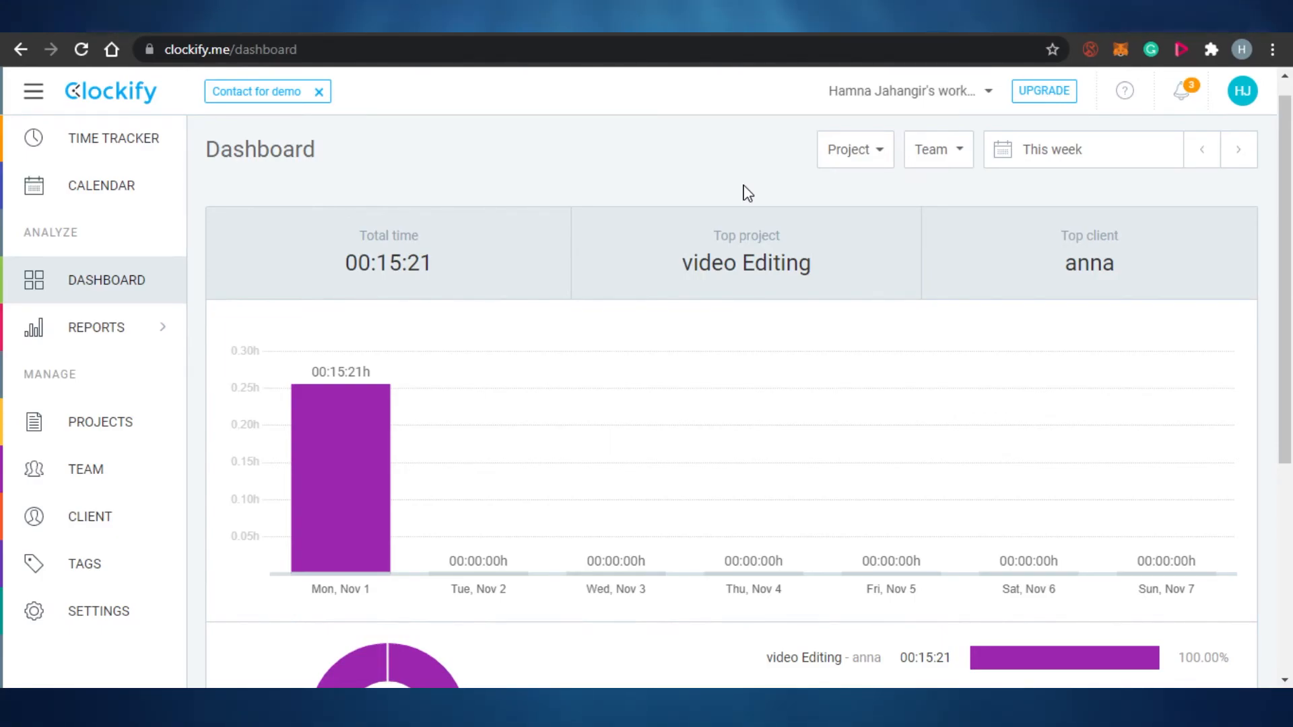
Step: Open the summary report to review its filters and this week's chart, and open the project list
left_click(101, 335)
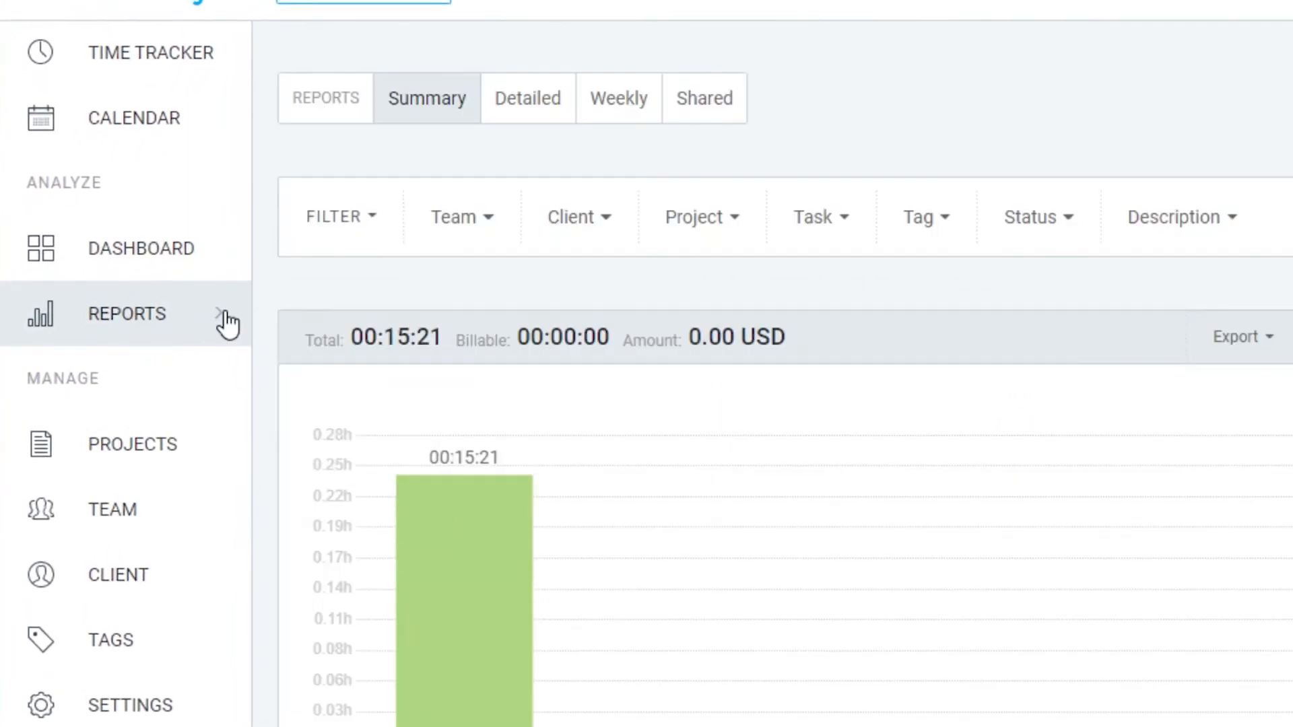
mouse_move(196, 329)
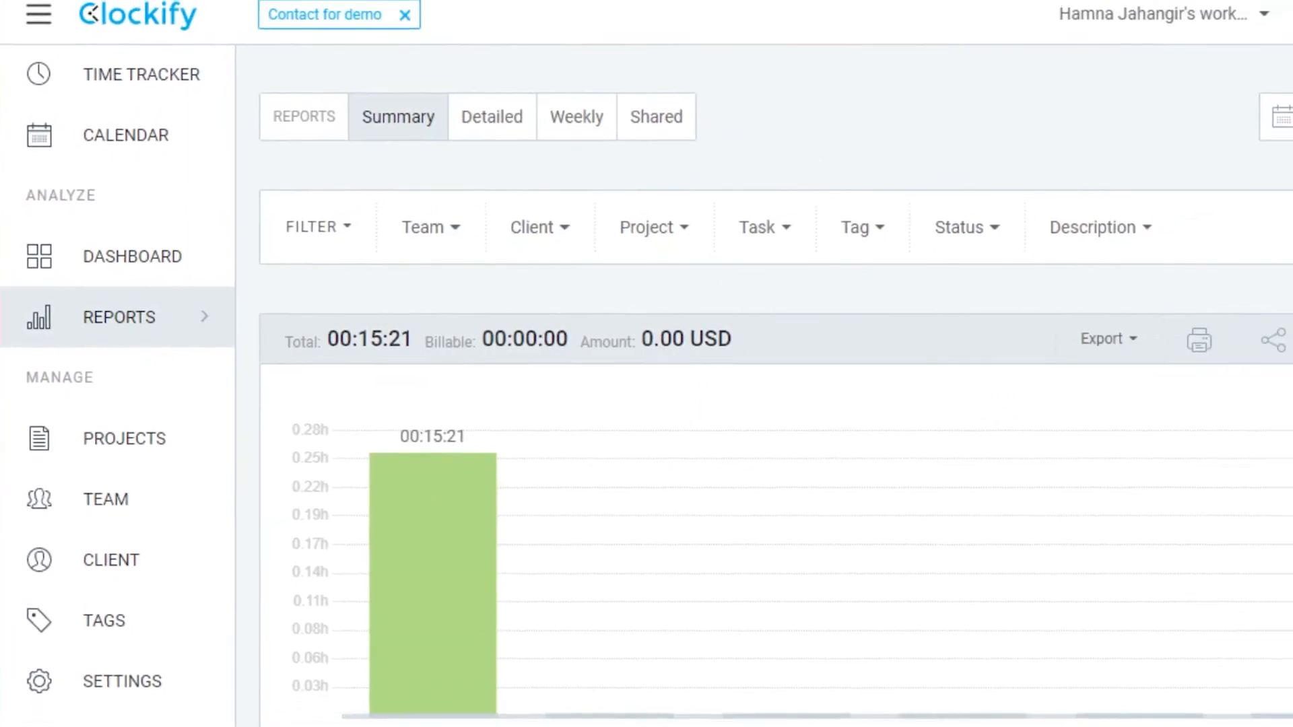
left_click_drag(1284, 221, 1285, 262)
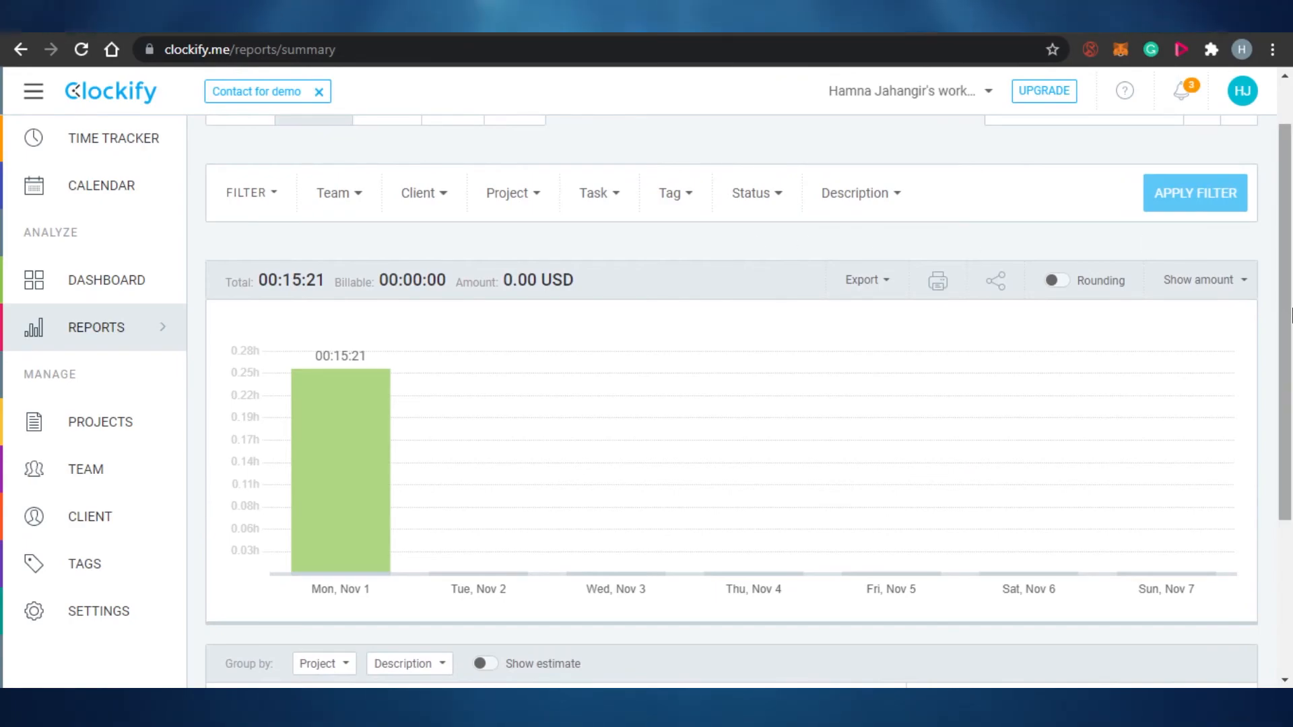
mouse_move(1286, 315)
left_mouse_down()
mouse_move(1286, 388)
mouse_move(1289, 300)
left_mouse_up()
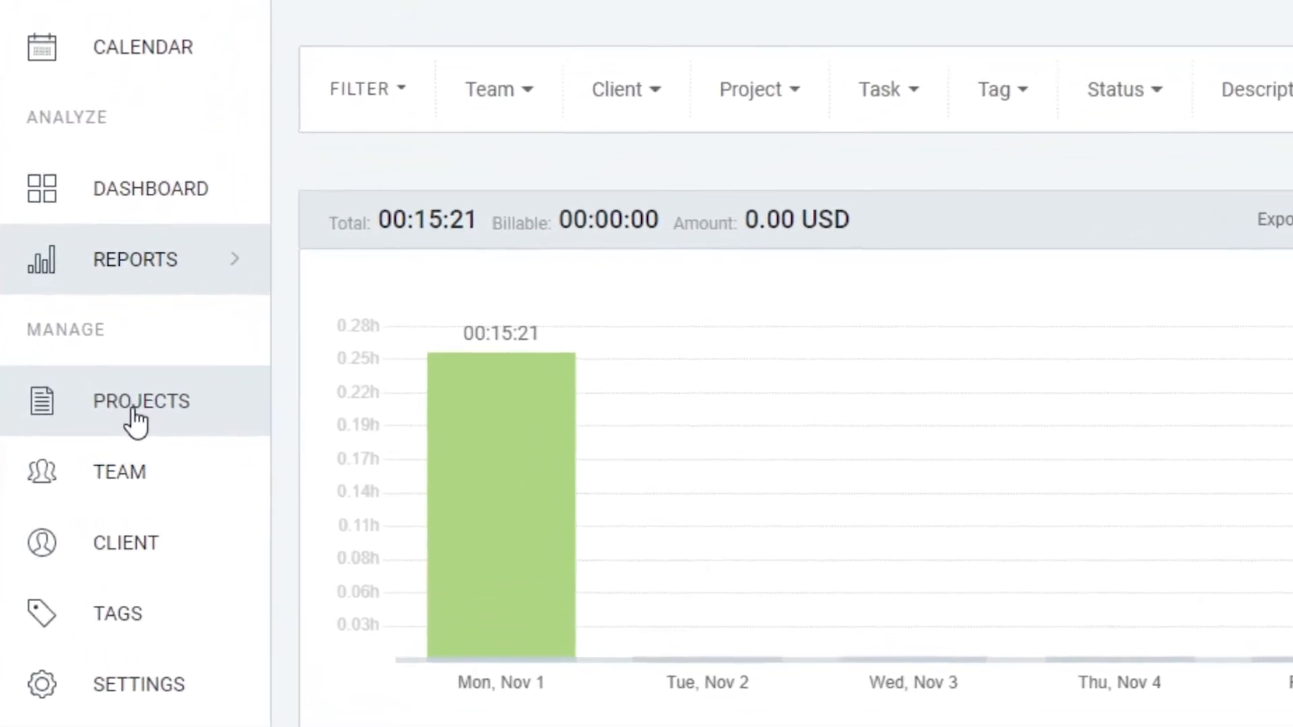
left_click(95, 438)
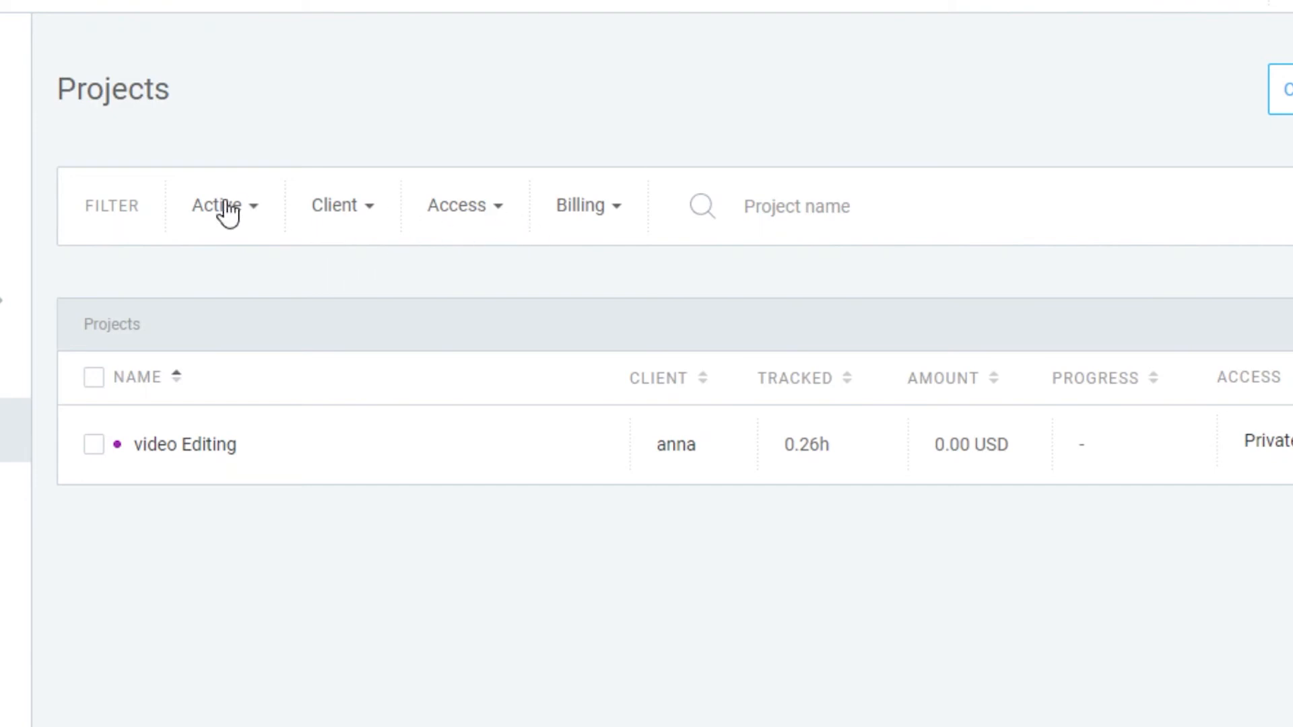
Step: Open the team members page, view the form for adding members by email, and close it without adding anyone
left_click(99, 456)
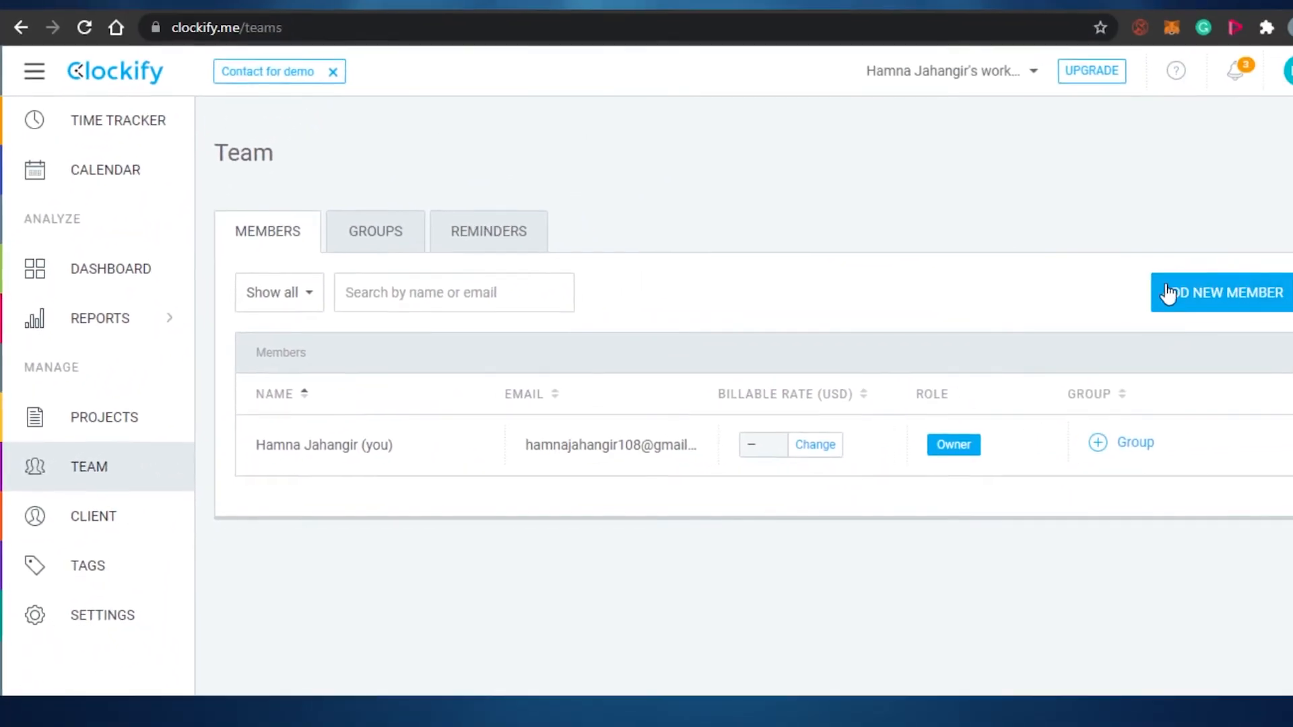
left_click(1168, 294)
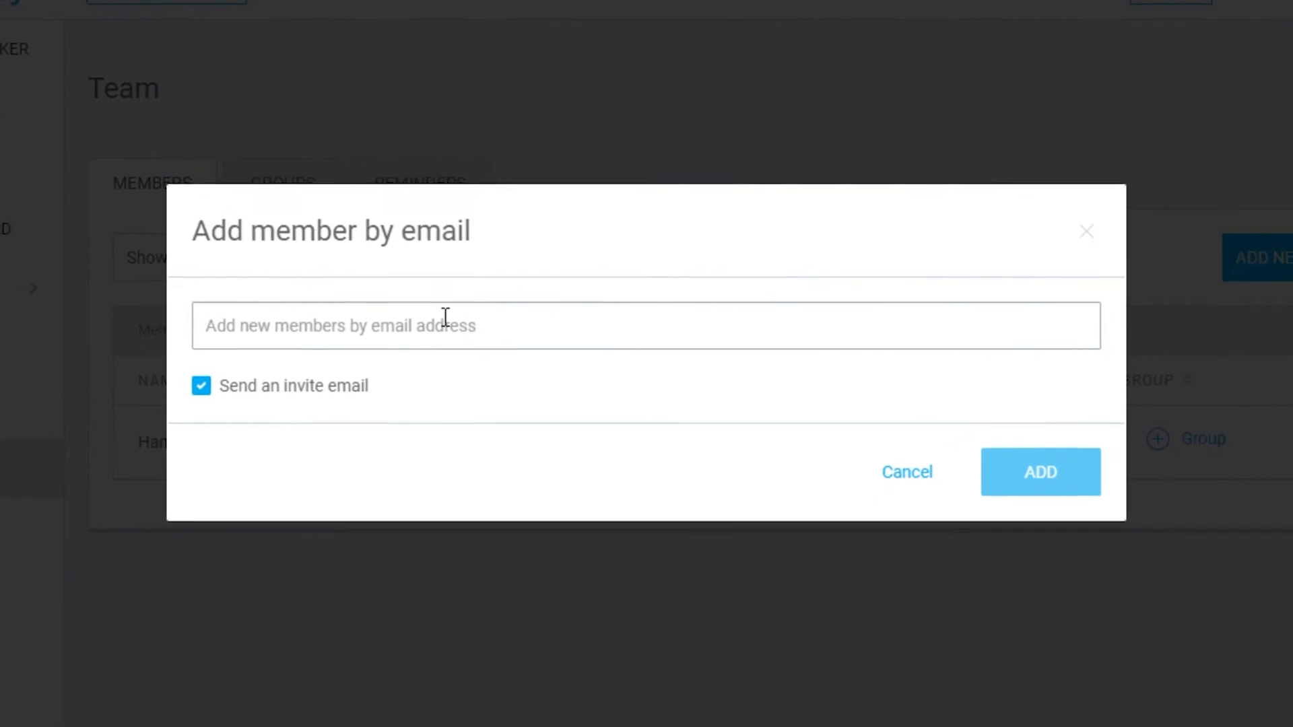
left_click(445, 325)
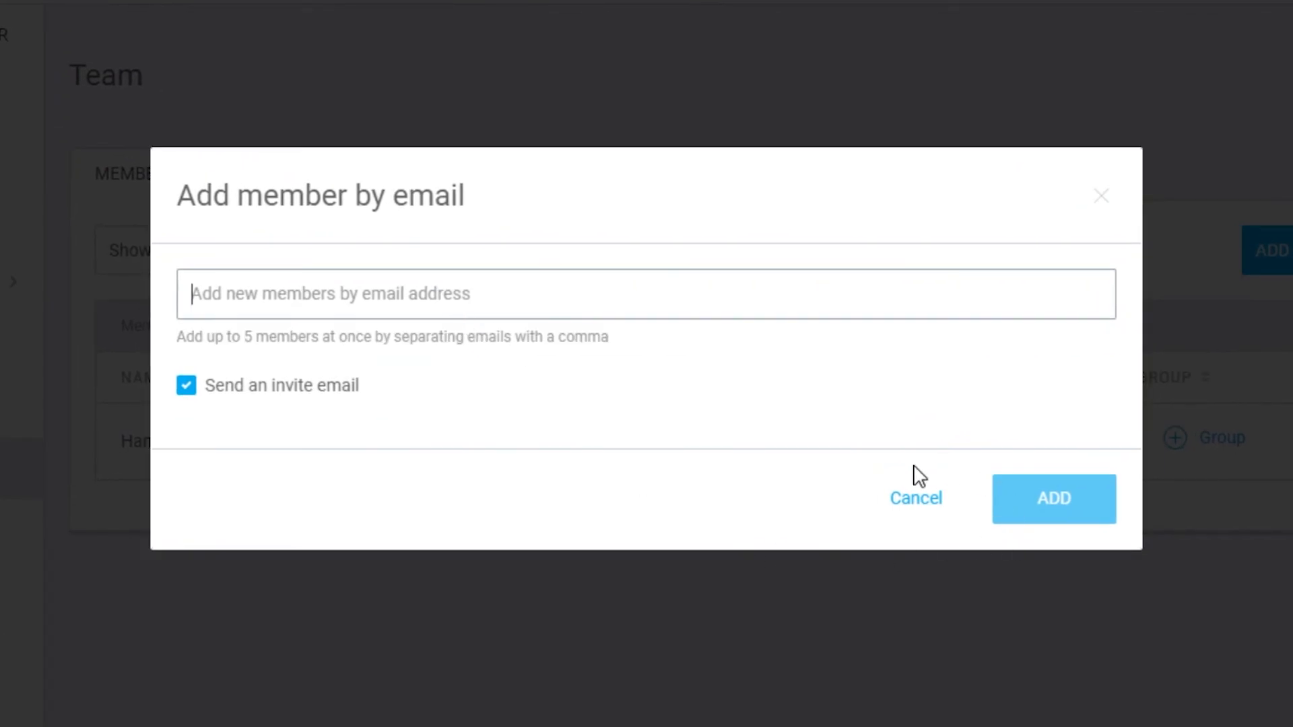
left_click(906, 500)
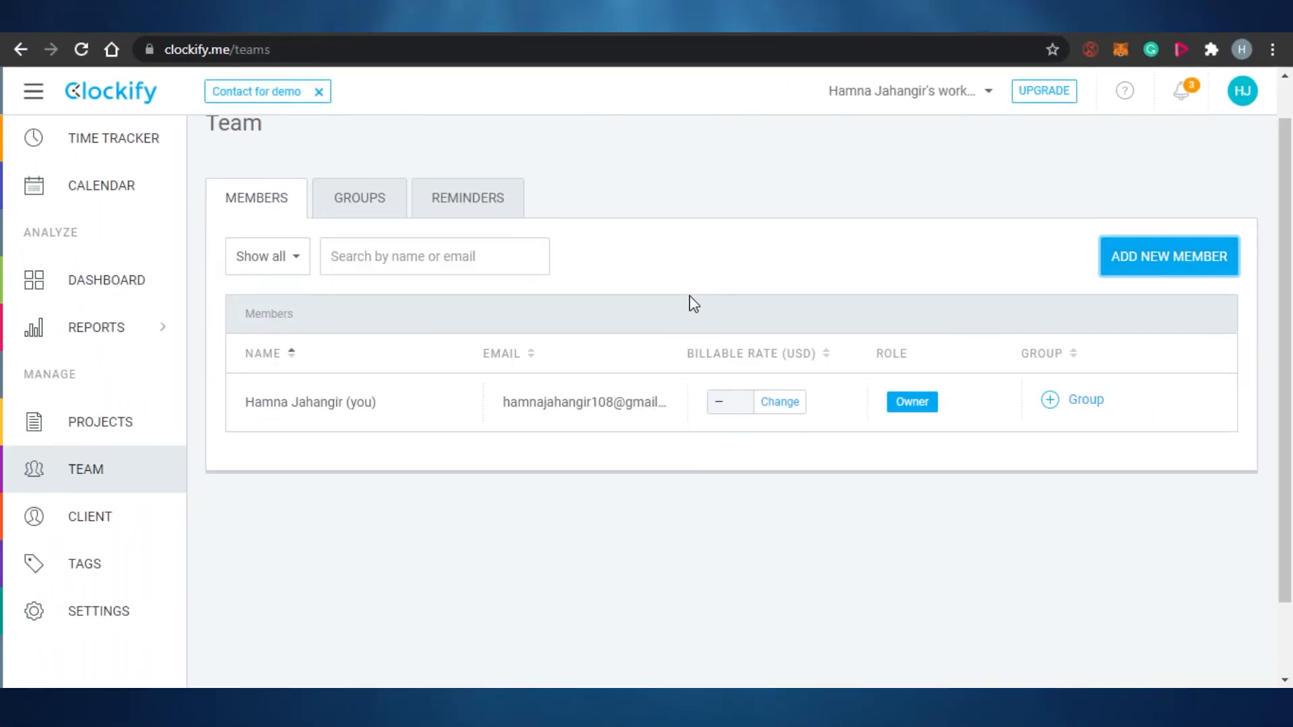
Step: Open the client list and edit the existing client's name so that its first letter is capitalized, saving the change
left_click(81, 529)
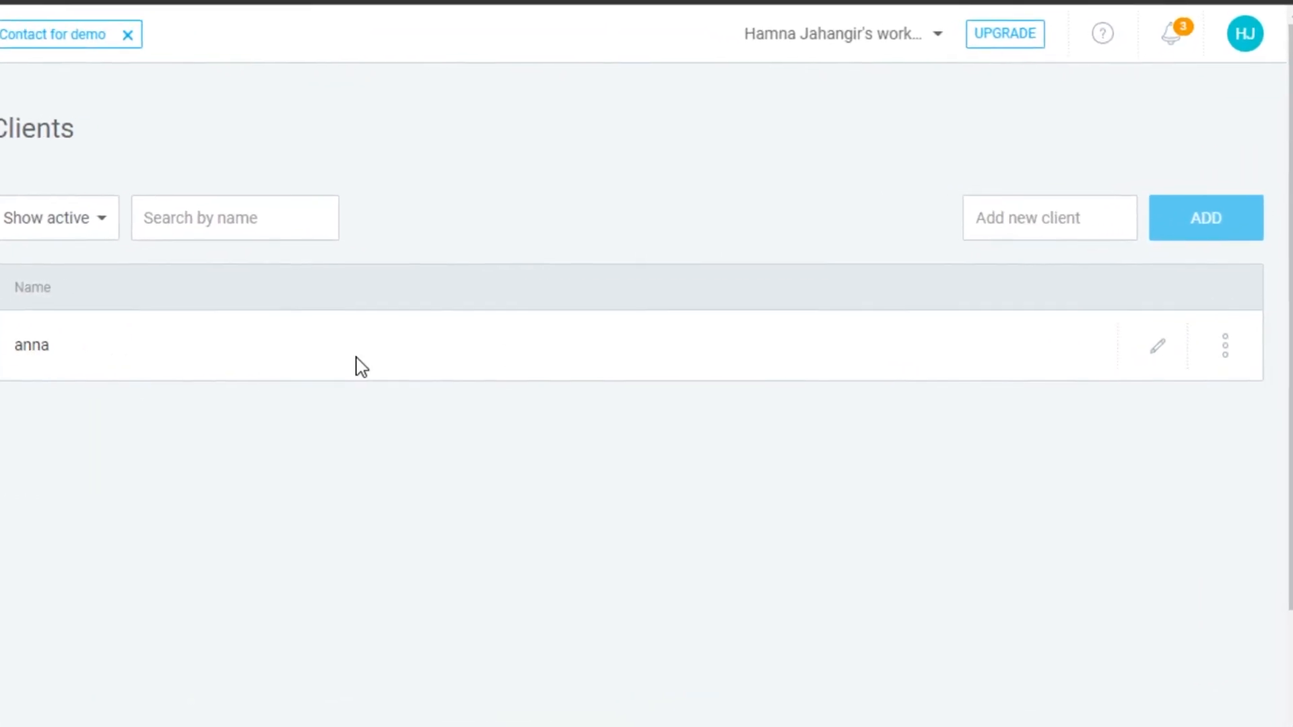
left_click(1126, 350)
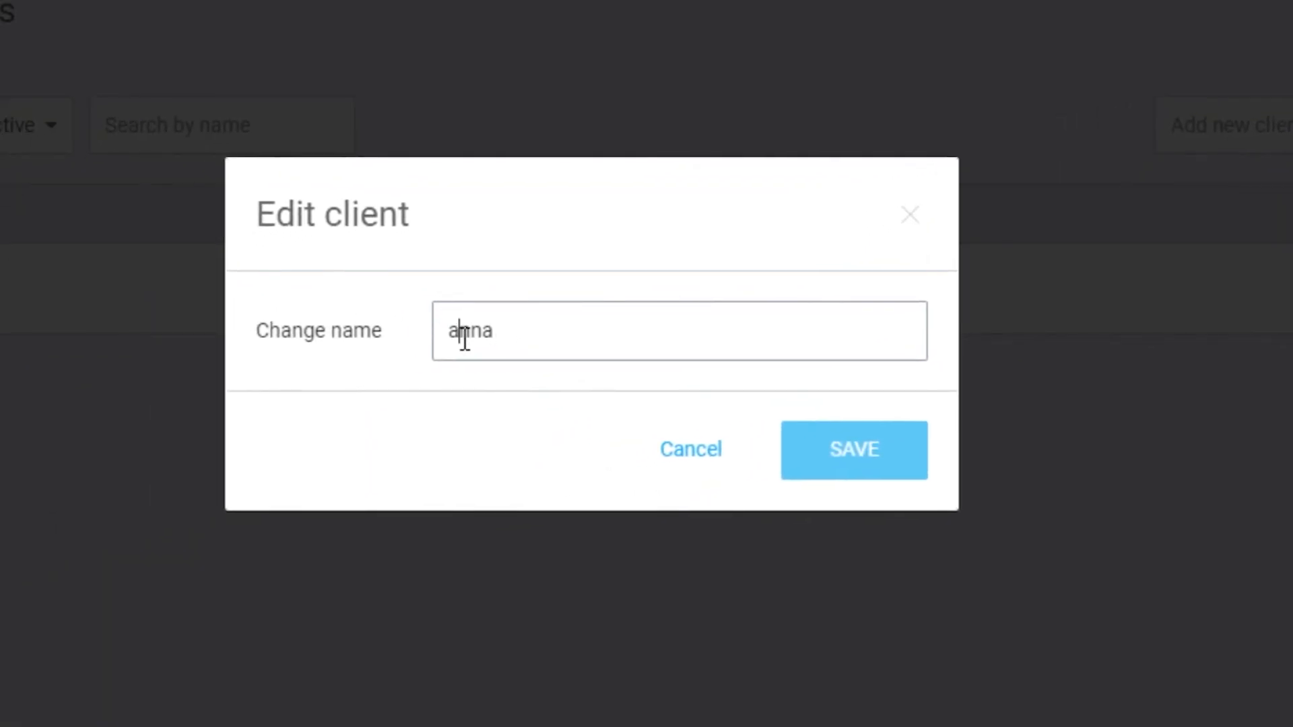
key("BackSpace")
left_click(923, 457)
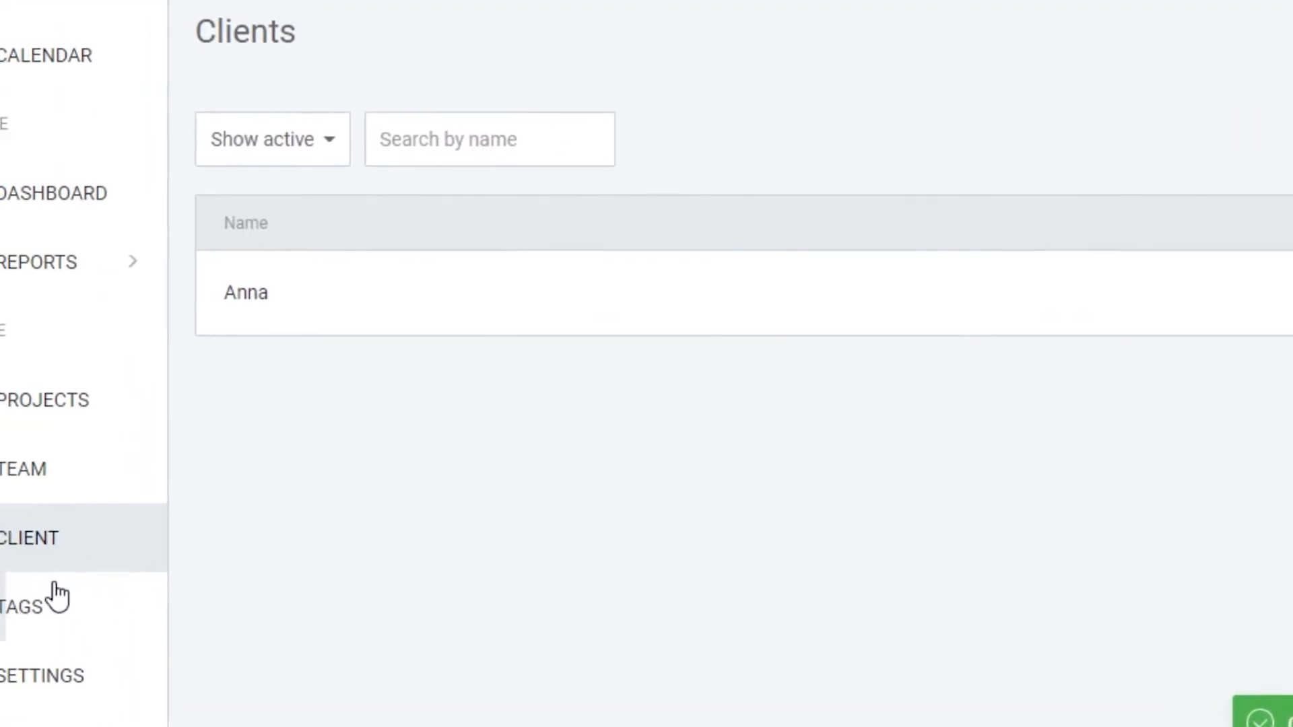
Step: Open the tags page, view the extra options for the youtube tag without archiving it, and return to the time tracker
left_click(55, 597)
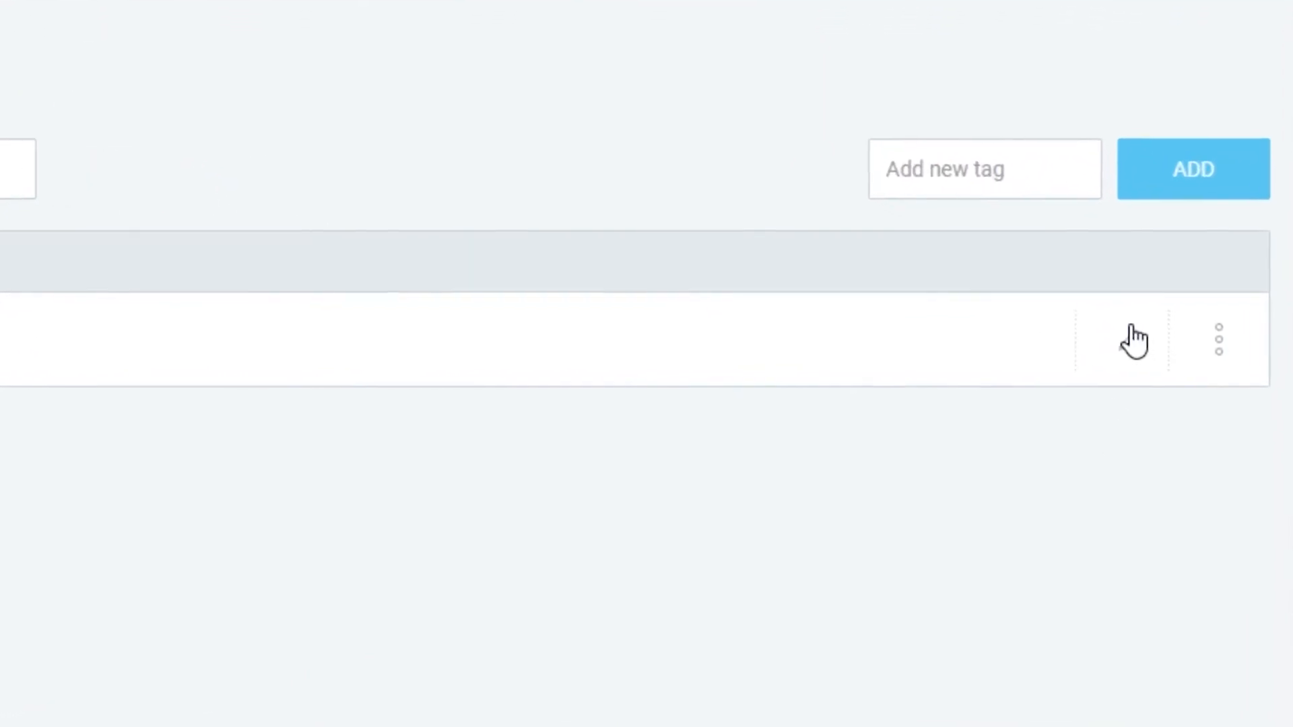
left_click(1217, 337)
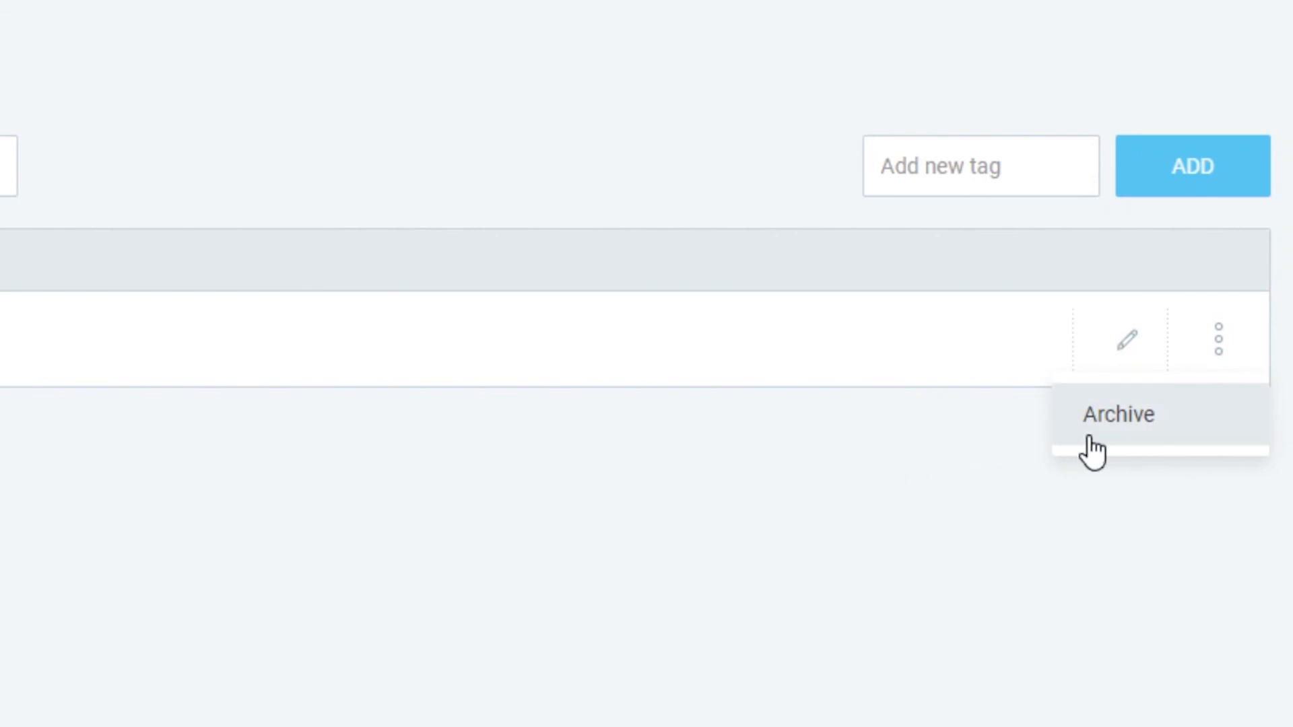
left_click(829, 513)
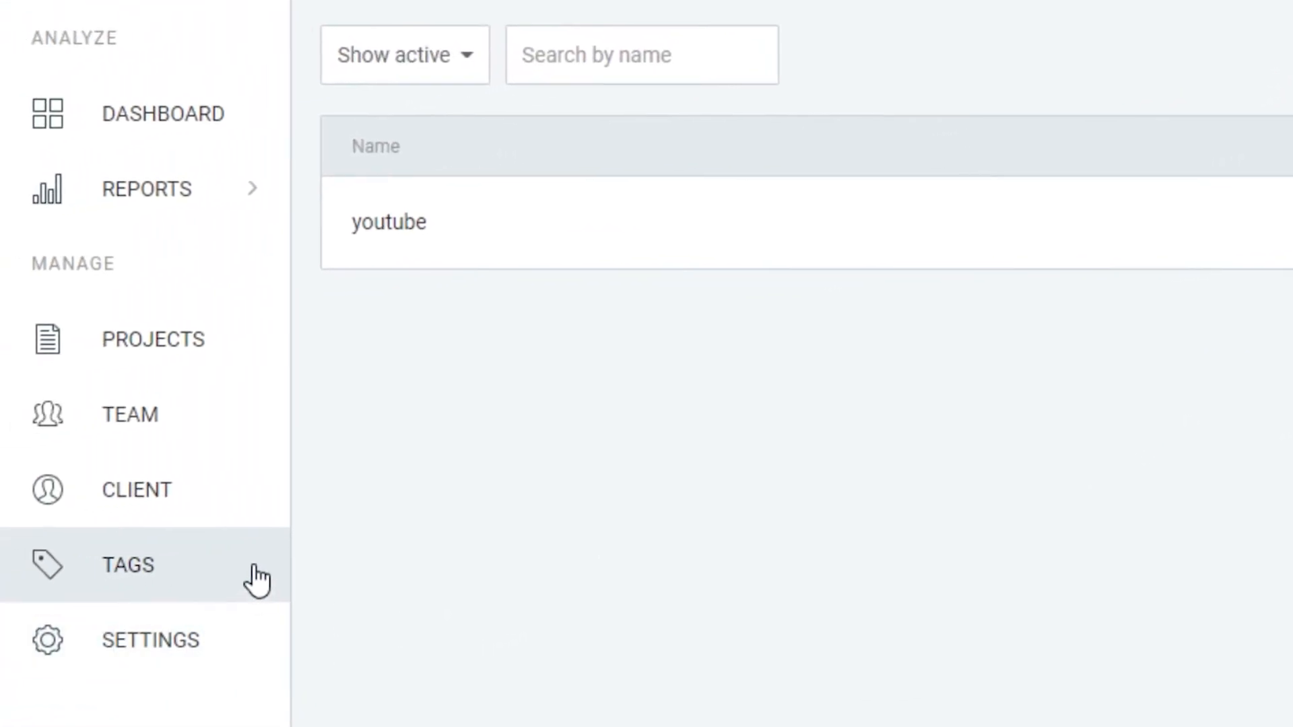
left_click(117, 49)
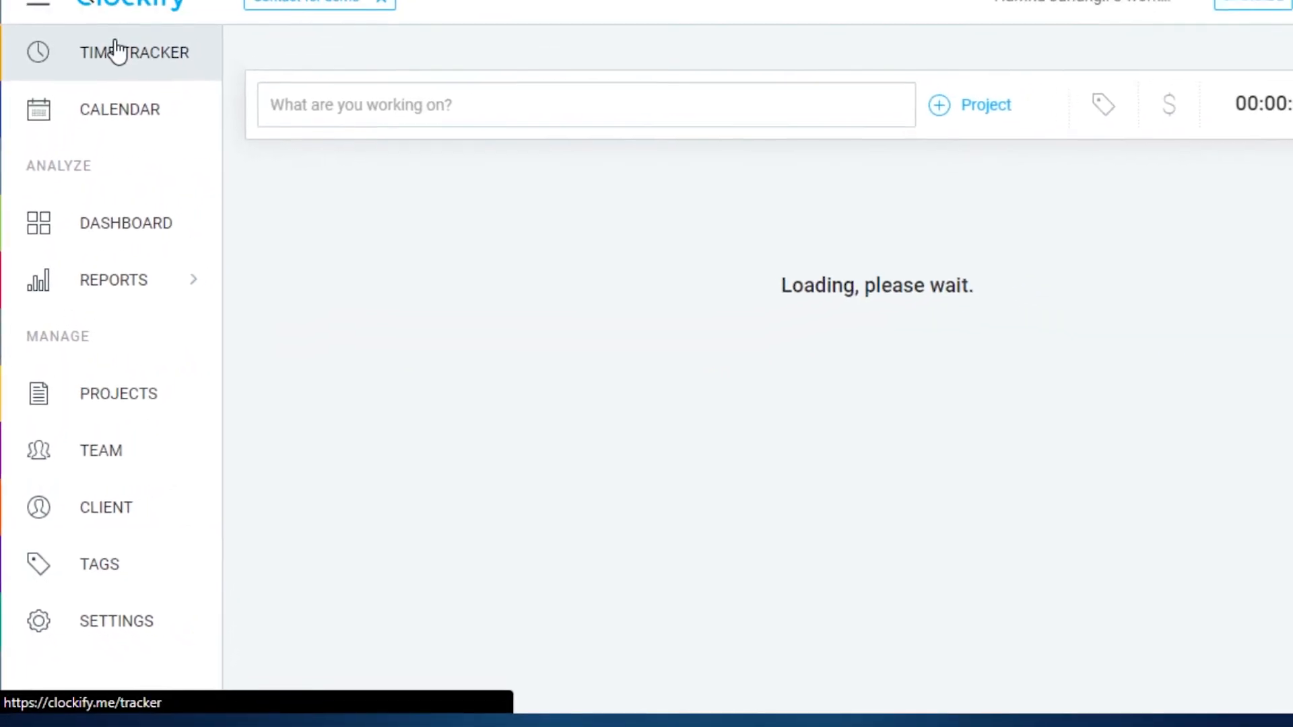